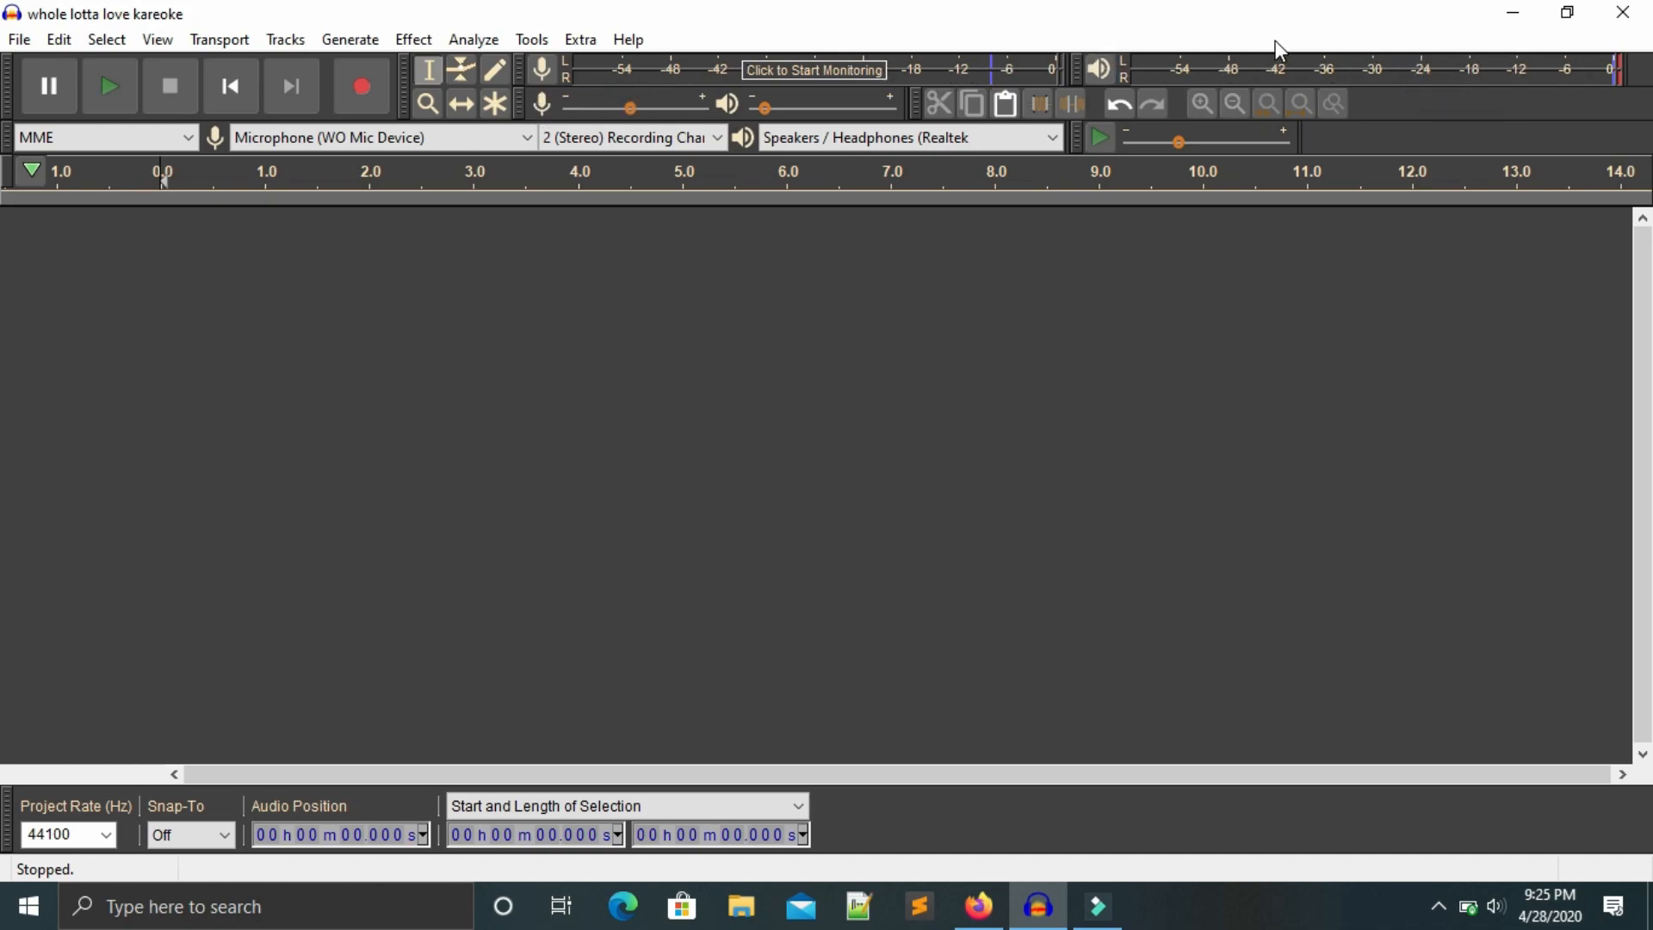
Import an audio file into the project, then briefly play and stop it.
{"action": "left_click", "coordinate": [19, 40]}
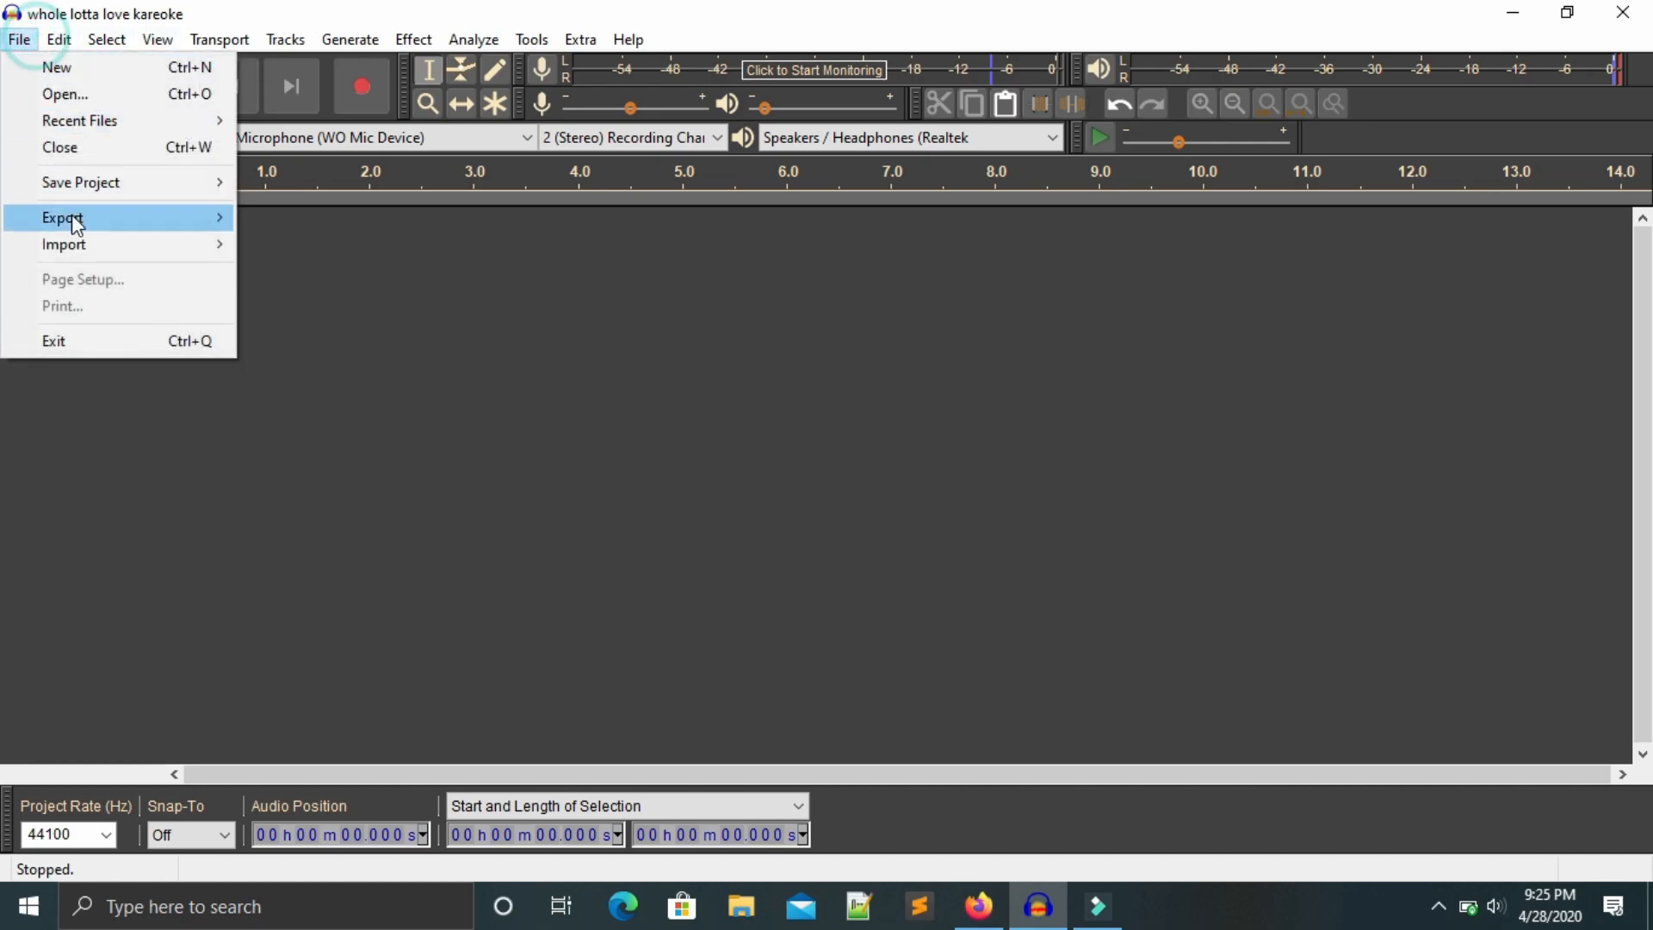
{"action": "left_click", "coordinate": [103, 245]}
{"action": "left_click", "coordinate": [329, 243]}
{"action": "left_click", "coordinate": [343, 266]}
{"action": "left_click", "coordinate": [634, 739]}
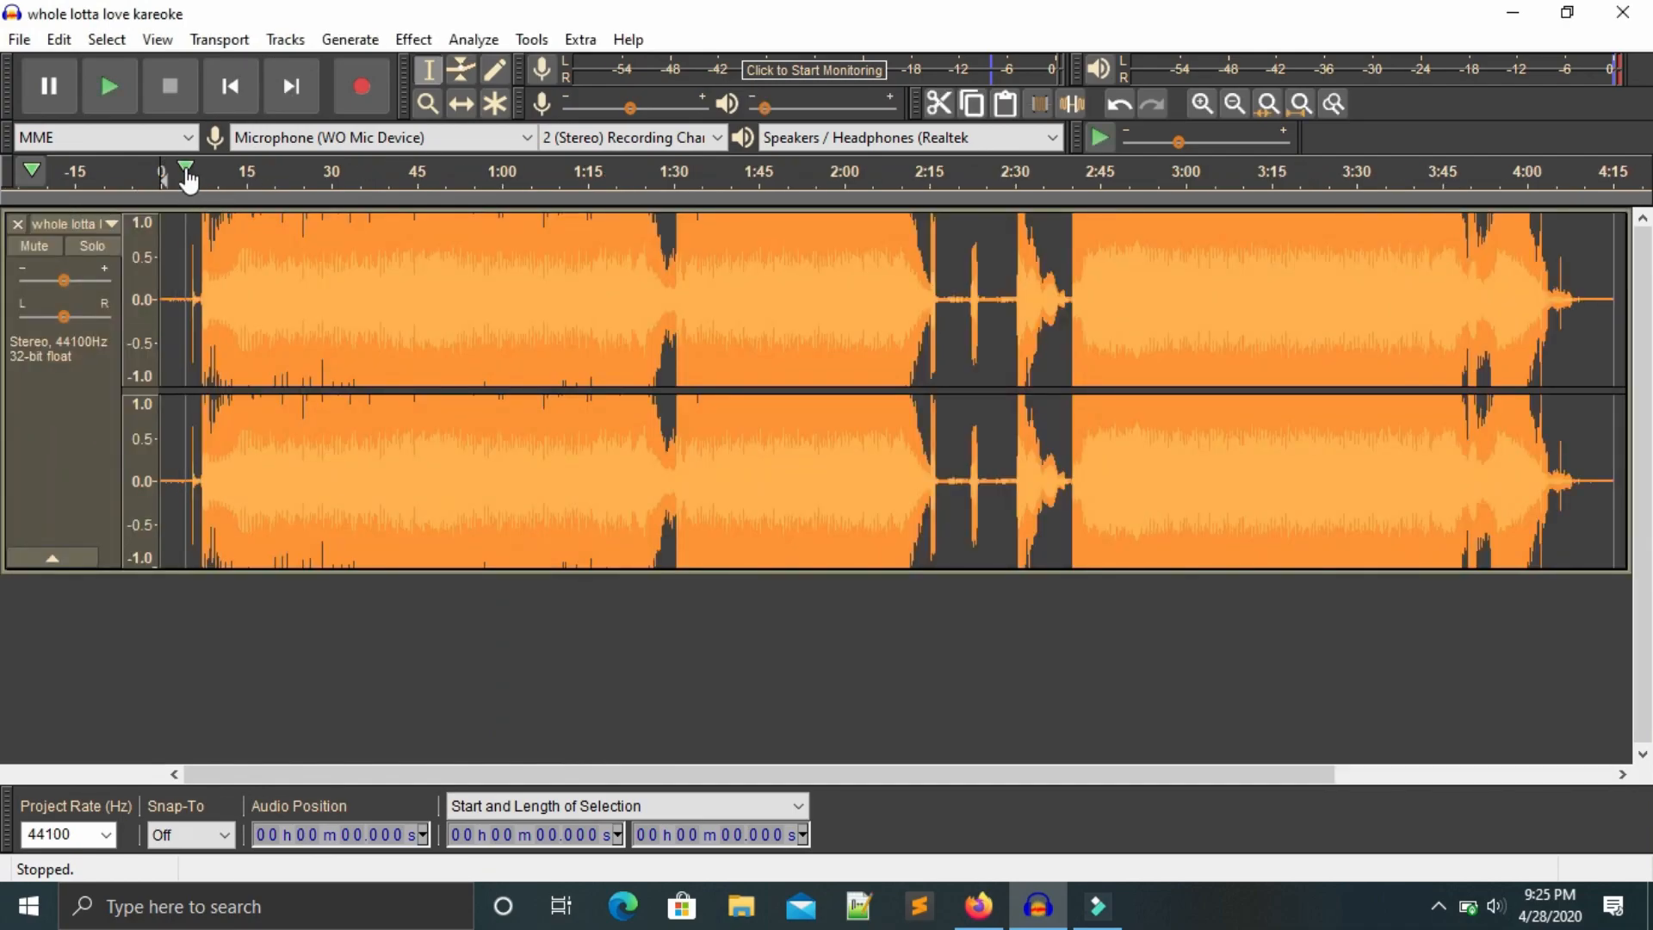
{"action": "left_click", "coordinate": [187, 172]}
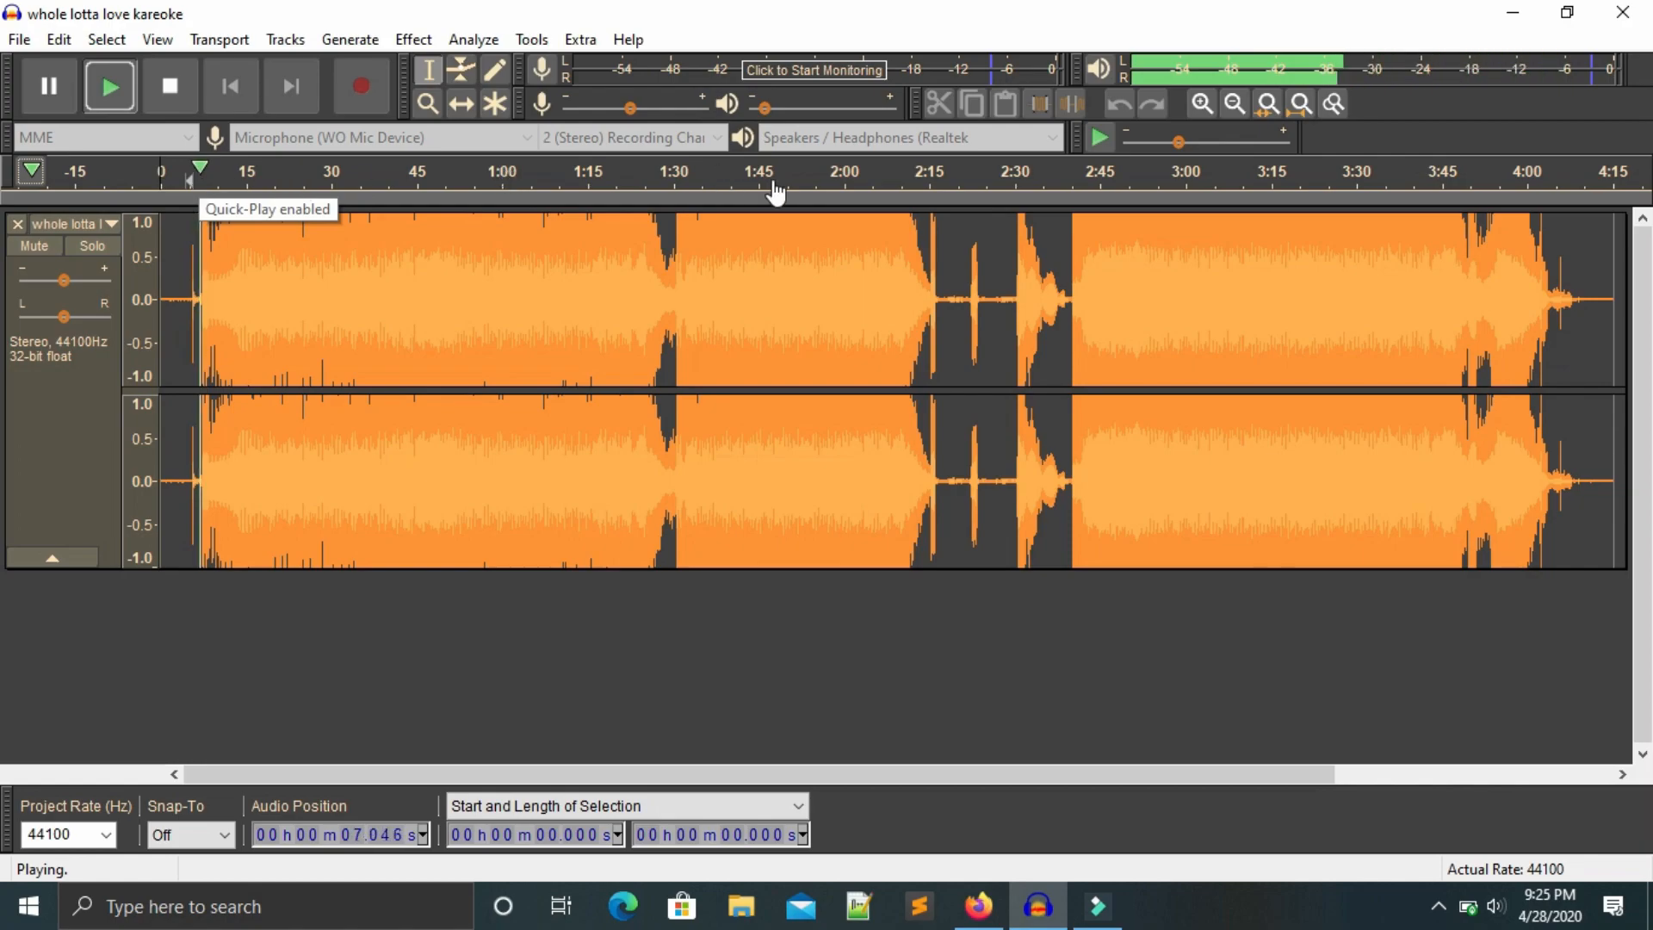
{"action": "left_click", "coordinate": [168, 92]}
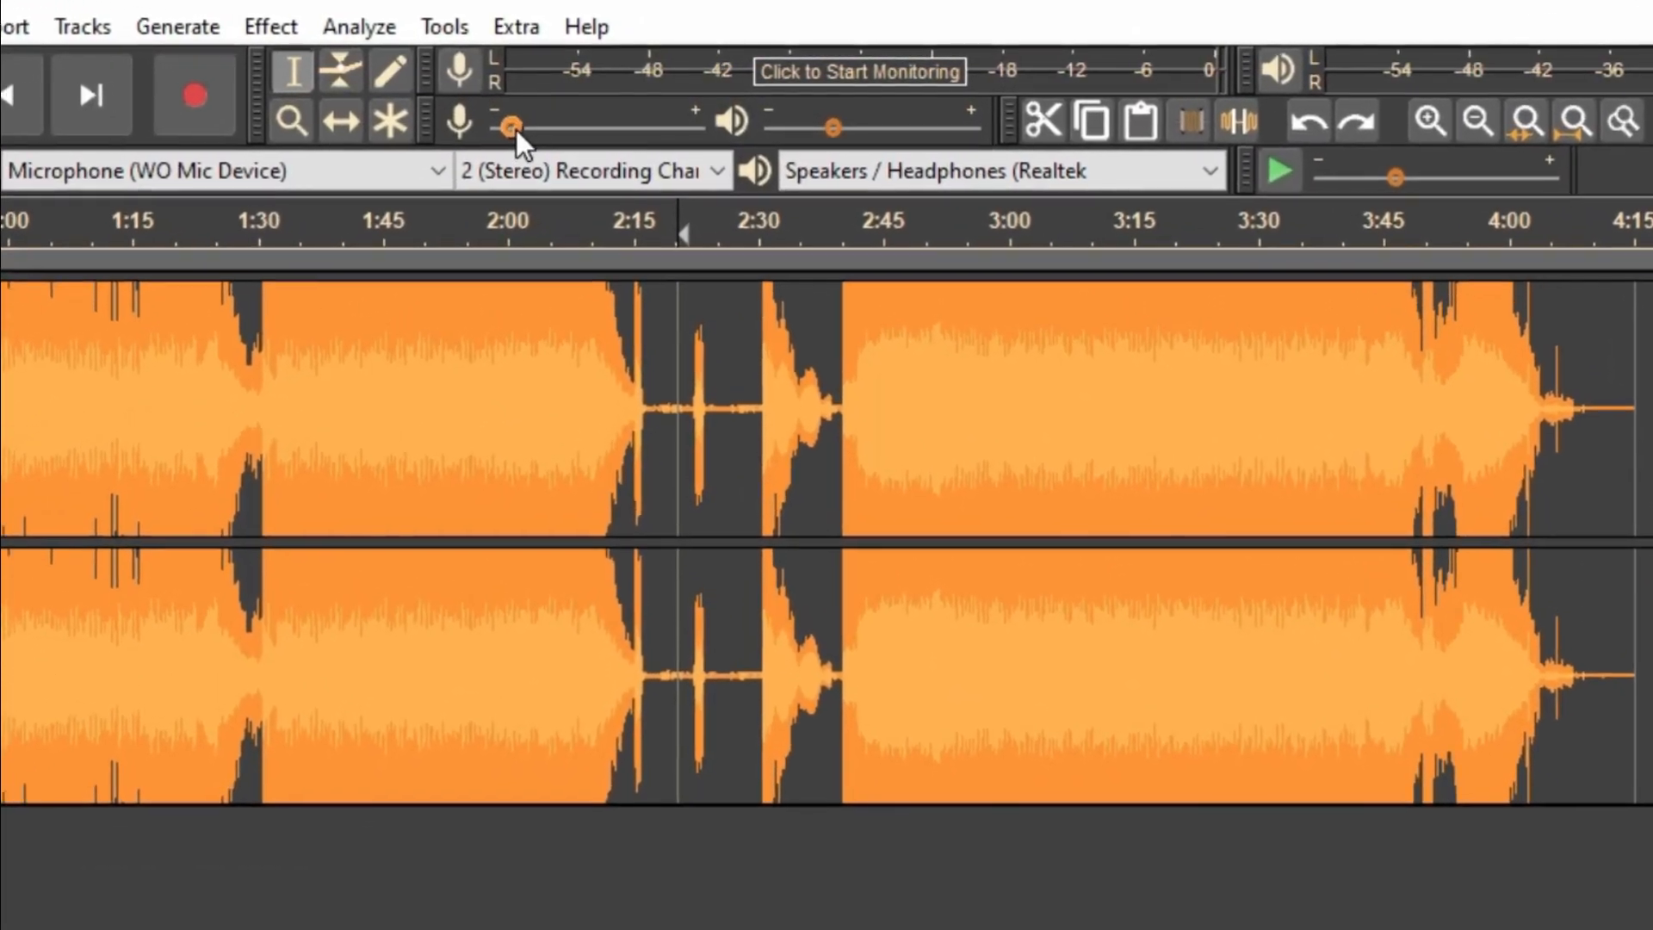
Lower the recording volume to about 0.23 and adjust the playback volume slider.
{"action": "mouse_move", "coordinate": [545, 116]}
{"action": "left_mouse_down"}
{"action": "mouse_move", "coordinate": [601, 117]}
{"action": "mouse_move", "coordinate": [529, 142]}
{"action": "left_mouse_up"}
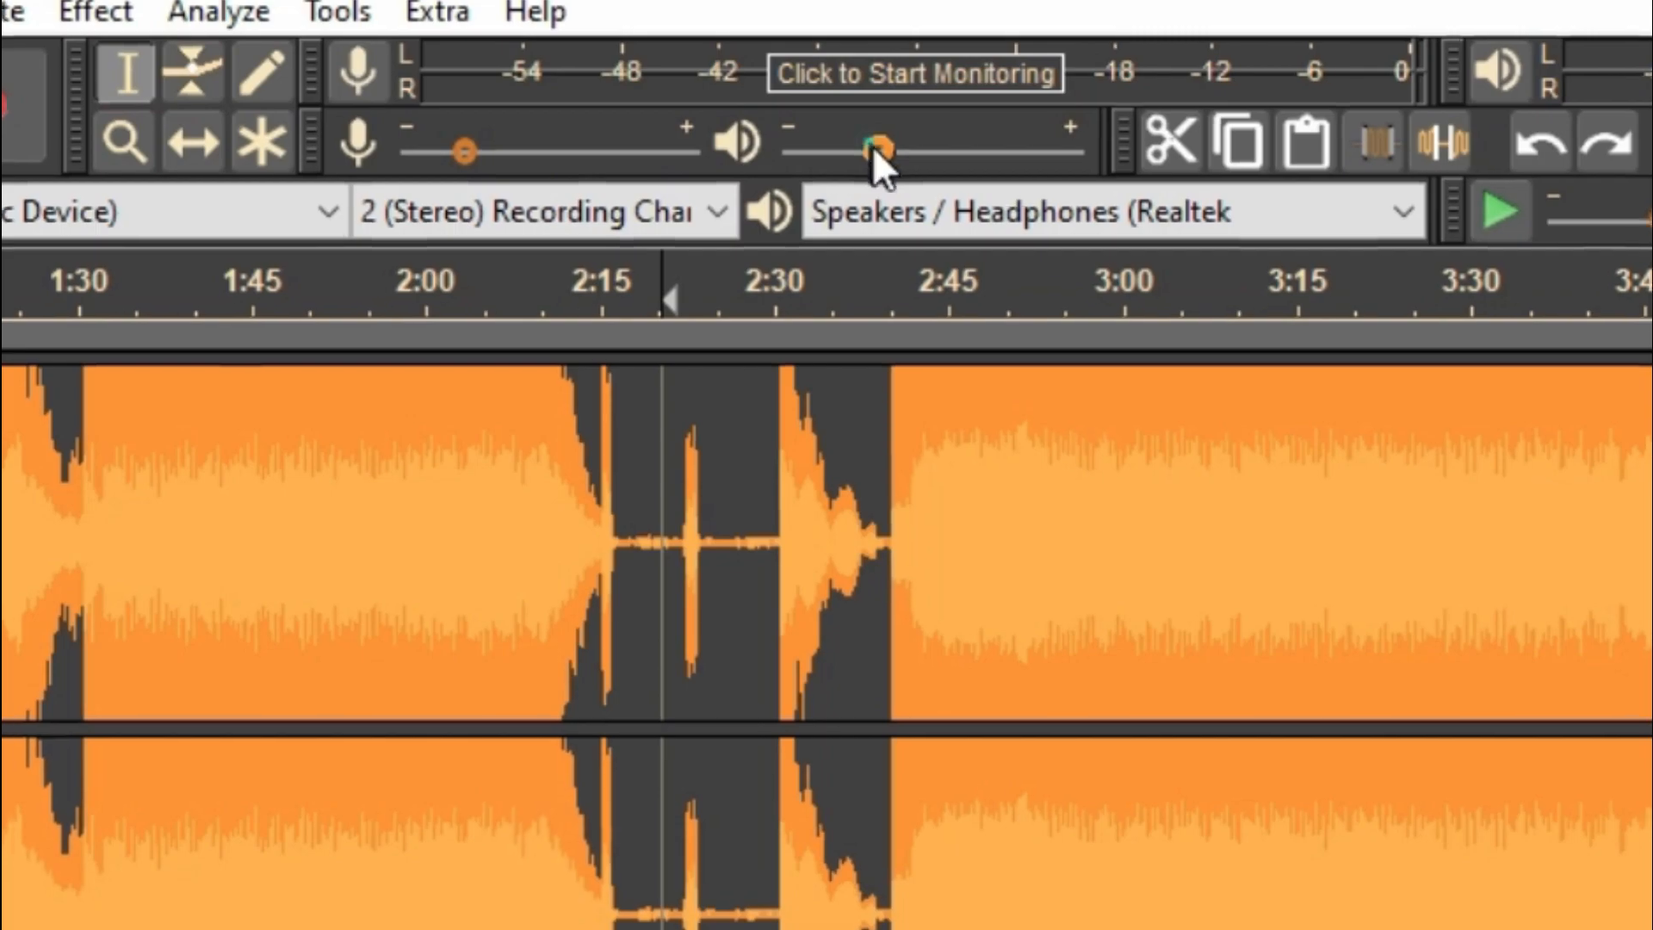
{"action": "left_click_drag", "start_coordinate": [838, 133], "coordinate": [971, 162]}
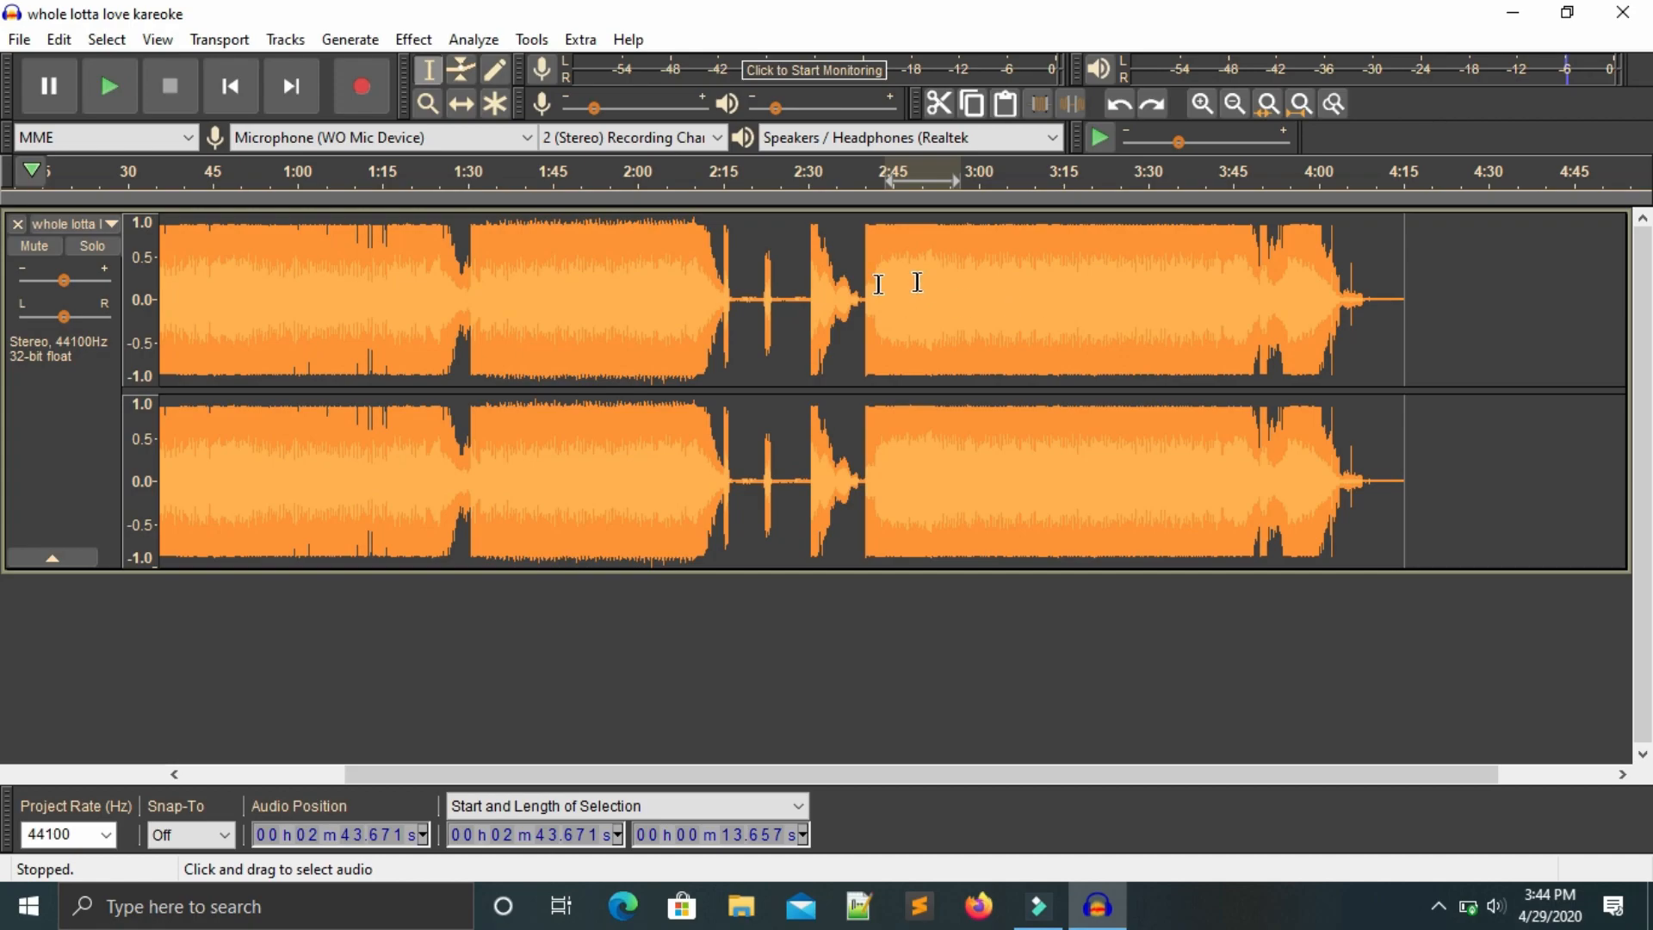
Select about 13.7 seconds of audio starting at 2:43.7 and delete it.
{"action": "left_click_drag", "start_coordinate": [898, 282], "coordinate": [1202, 325]}
{"action": "key", "text": "Delete"}
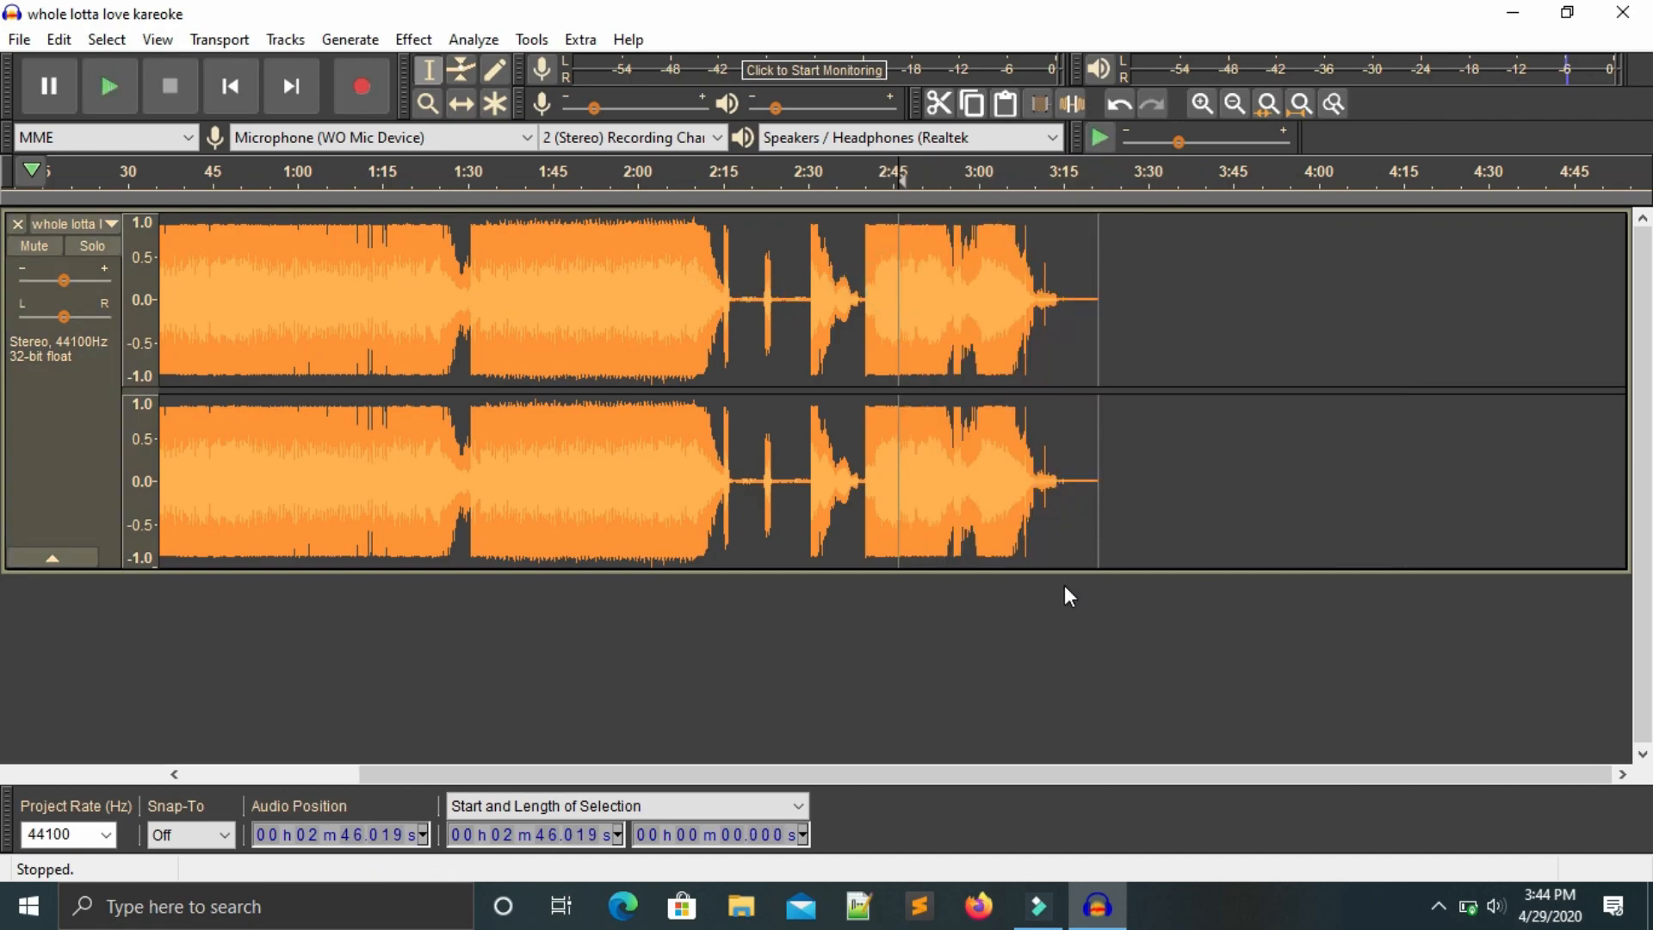
Paste the deleted audio at about 4:11, then undo both the paste and the deletion.
{"action": "left_click", "coordinate": [1380, 256]}
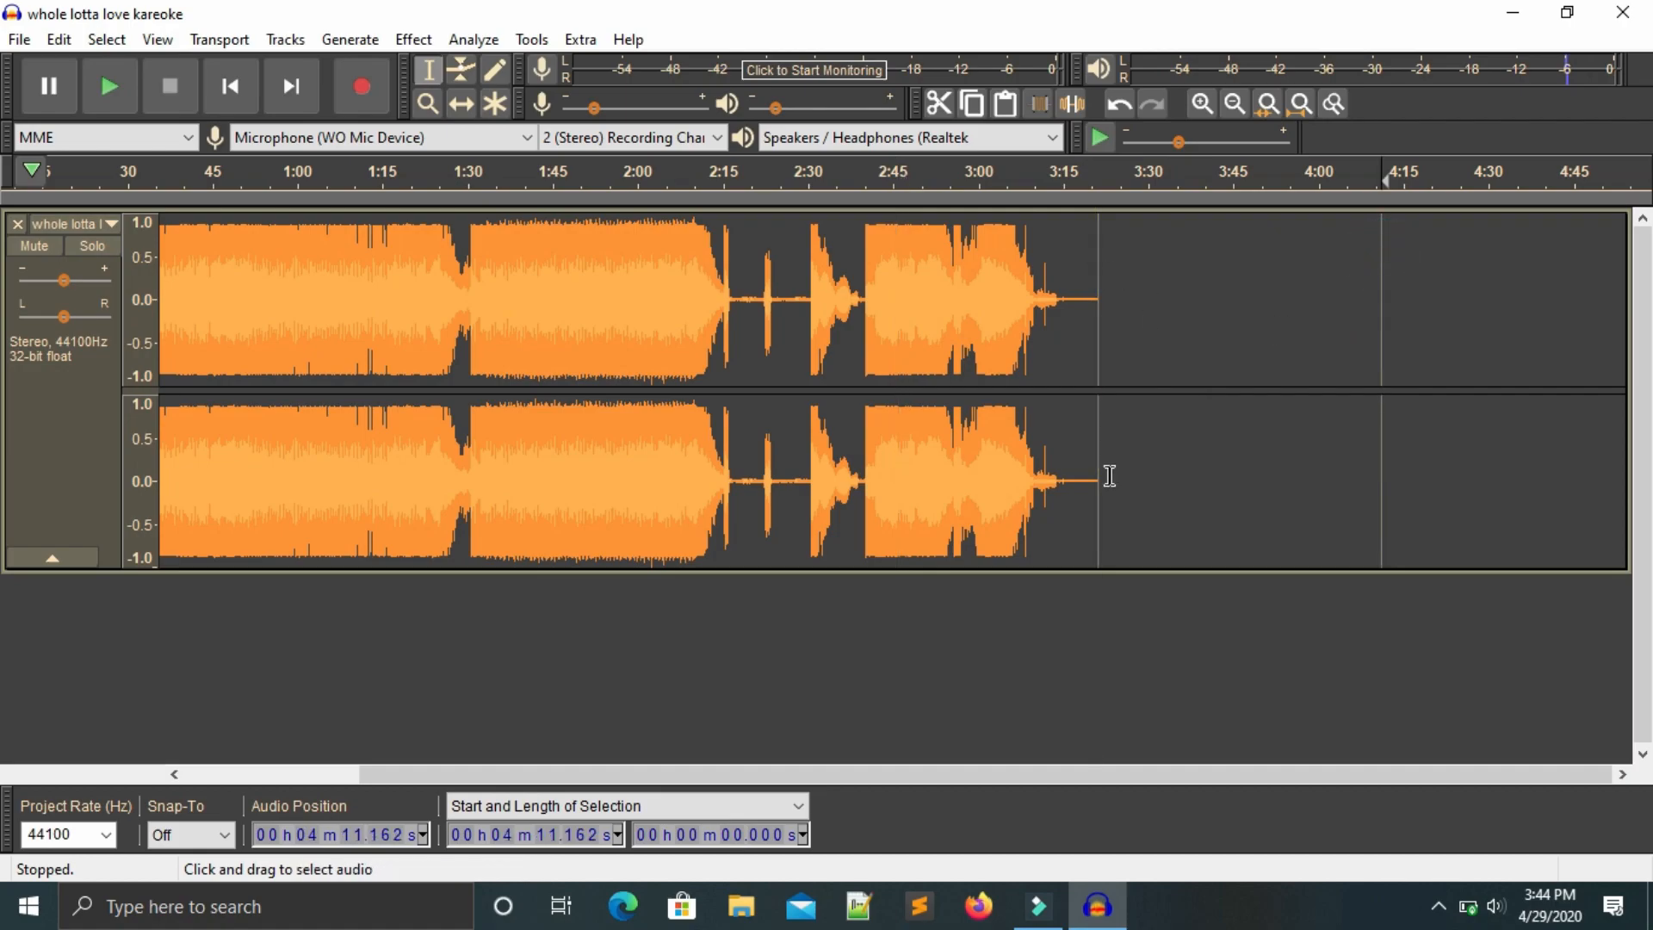
{"action": "key", "text": "ctrl+v"}
{"action": "left_click_drag", "start_coordinate": [1546, 338], "coordinate": [1451, 348]}
{"action": "left_click", "coordinate": [1262, 370]}
{"action": "left_click", "coordinate": [1467, 272]}
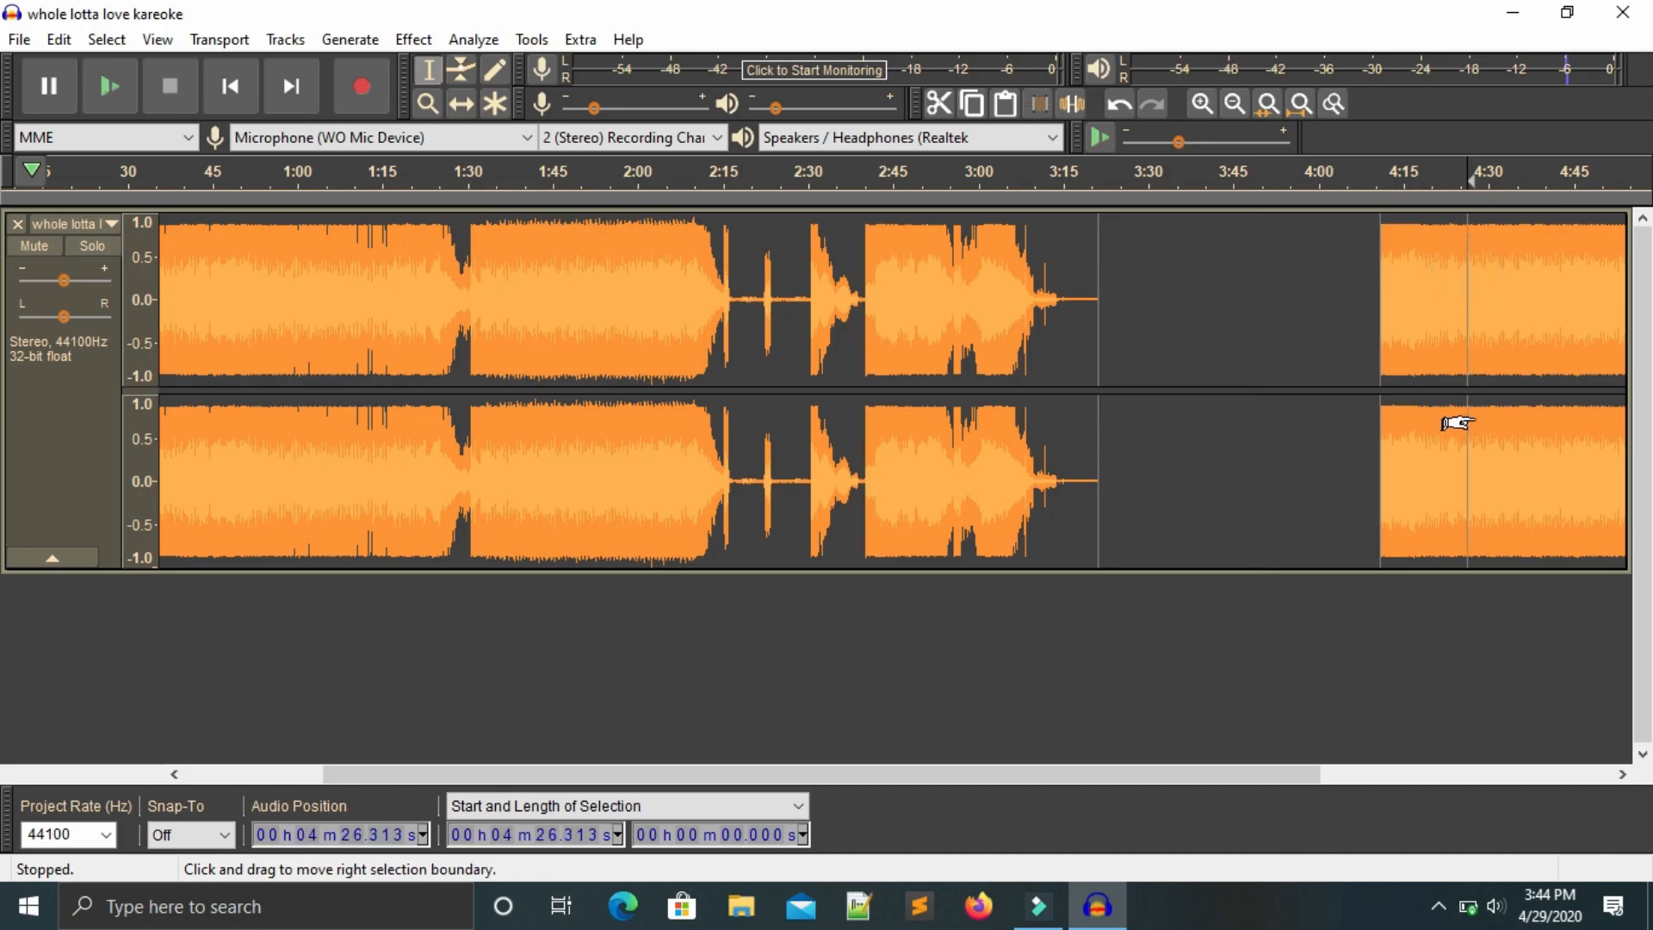
{"action": "left_click", "coordinate": [1122, 105]}
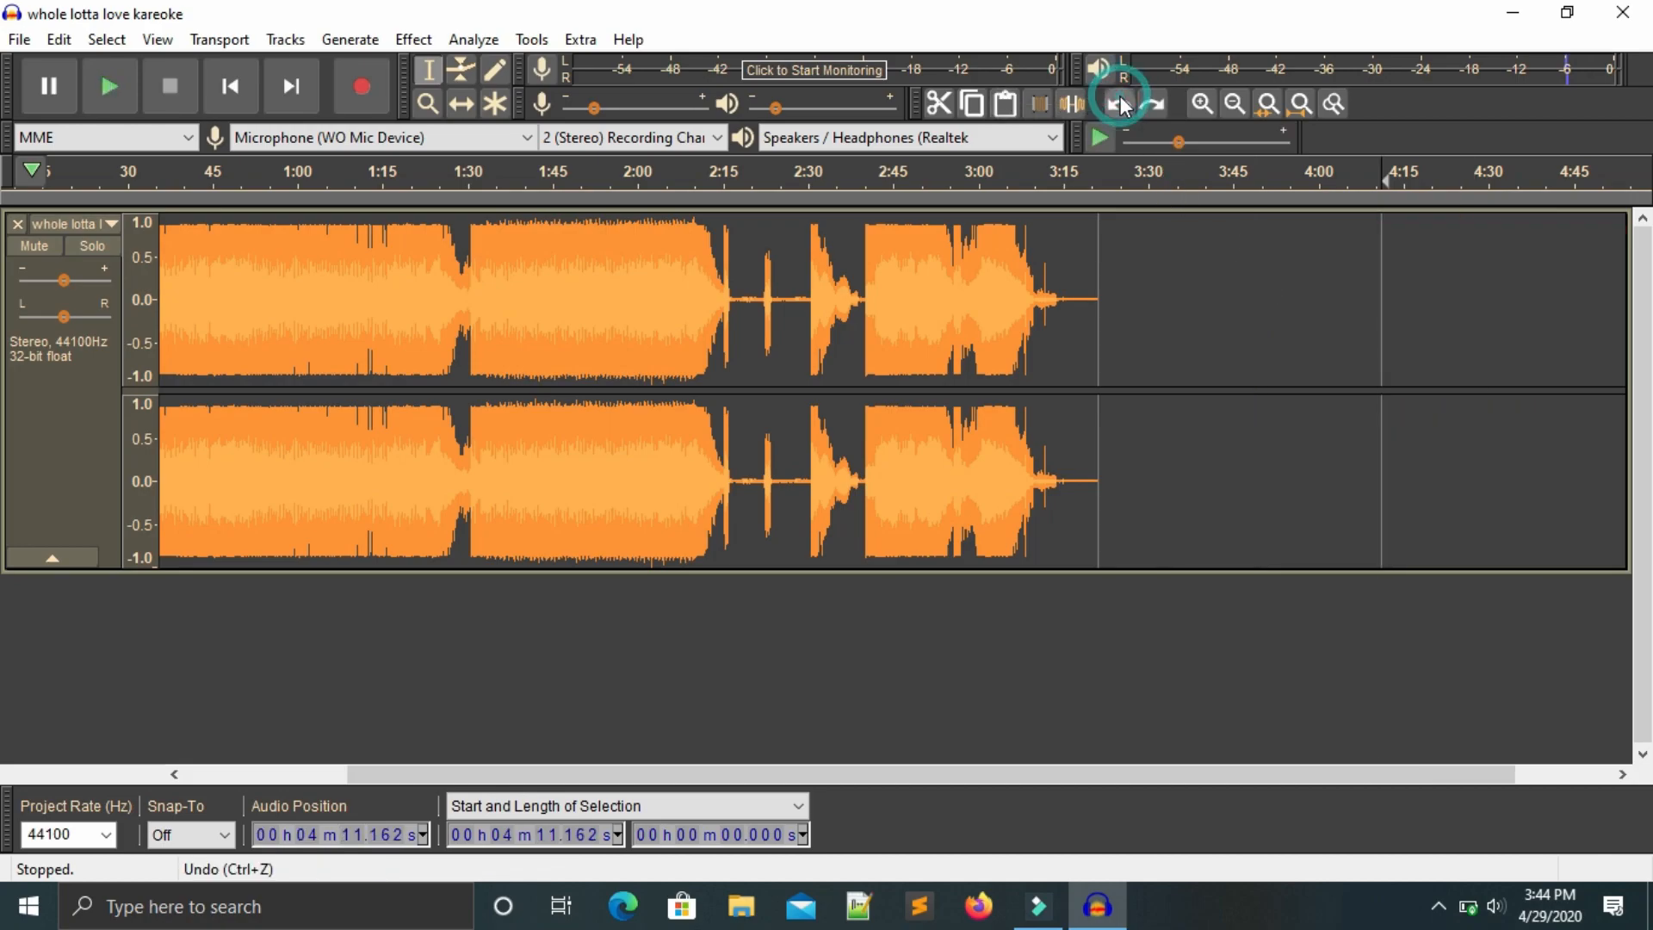
{"action": "left_click", "coordinate": [1121, 105]}
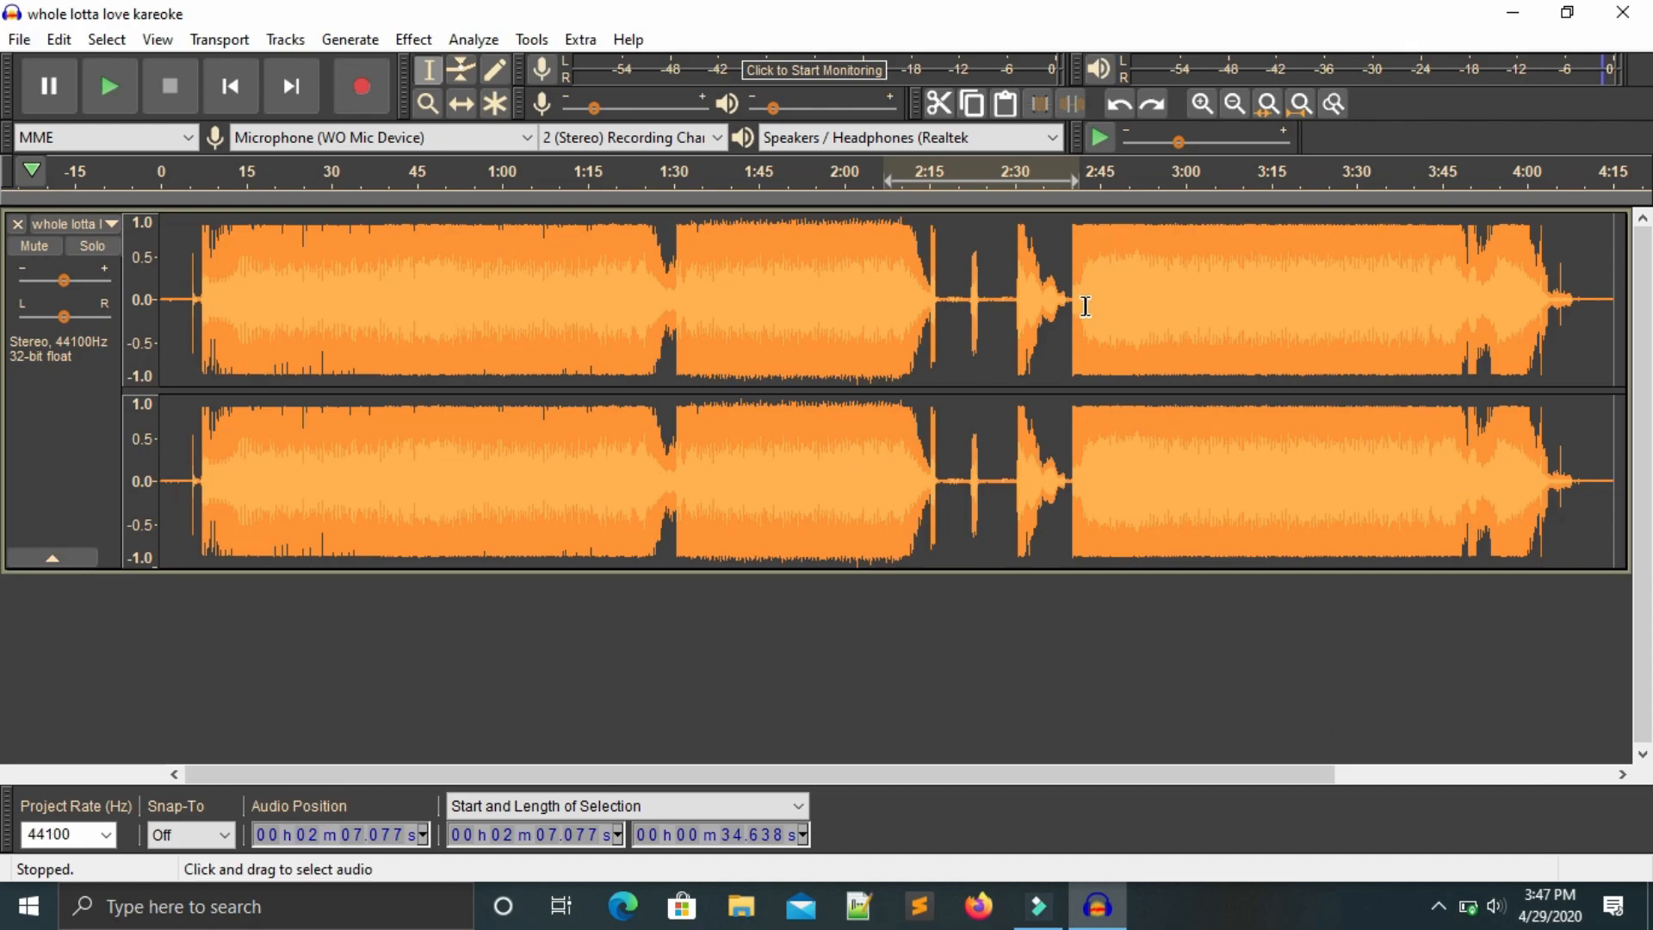
Select about 39.3 seconds starting at 2:03.7, silence it, and briefly play the result.
{"action": "left_click_drag", "start_coordinate": [1087, 303], "coordinate": [867, 303]}
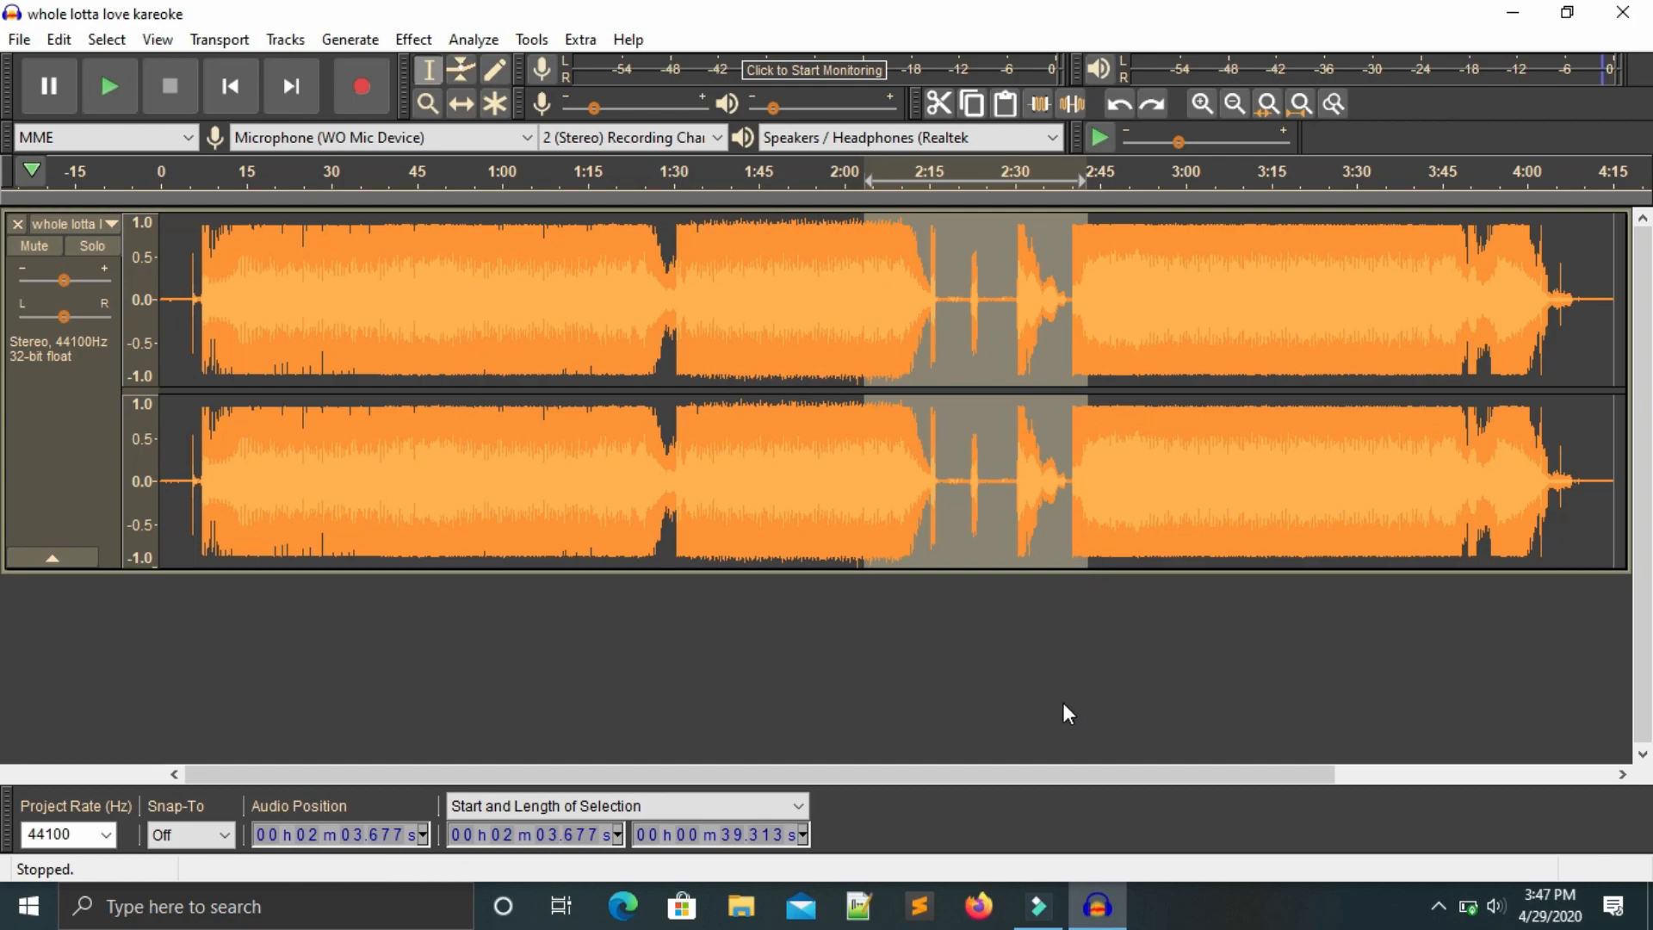
{"action": "key", "text": "ctrl+l"}
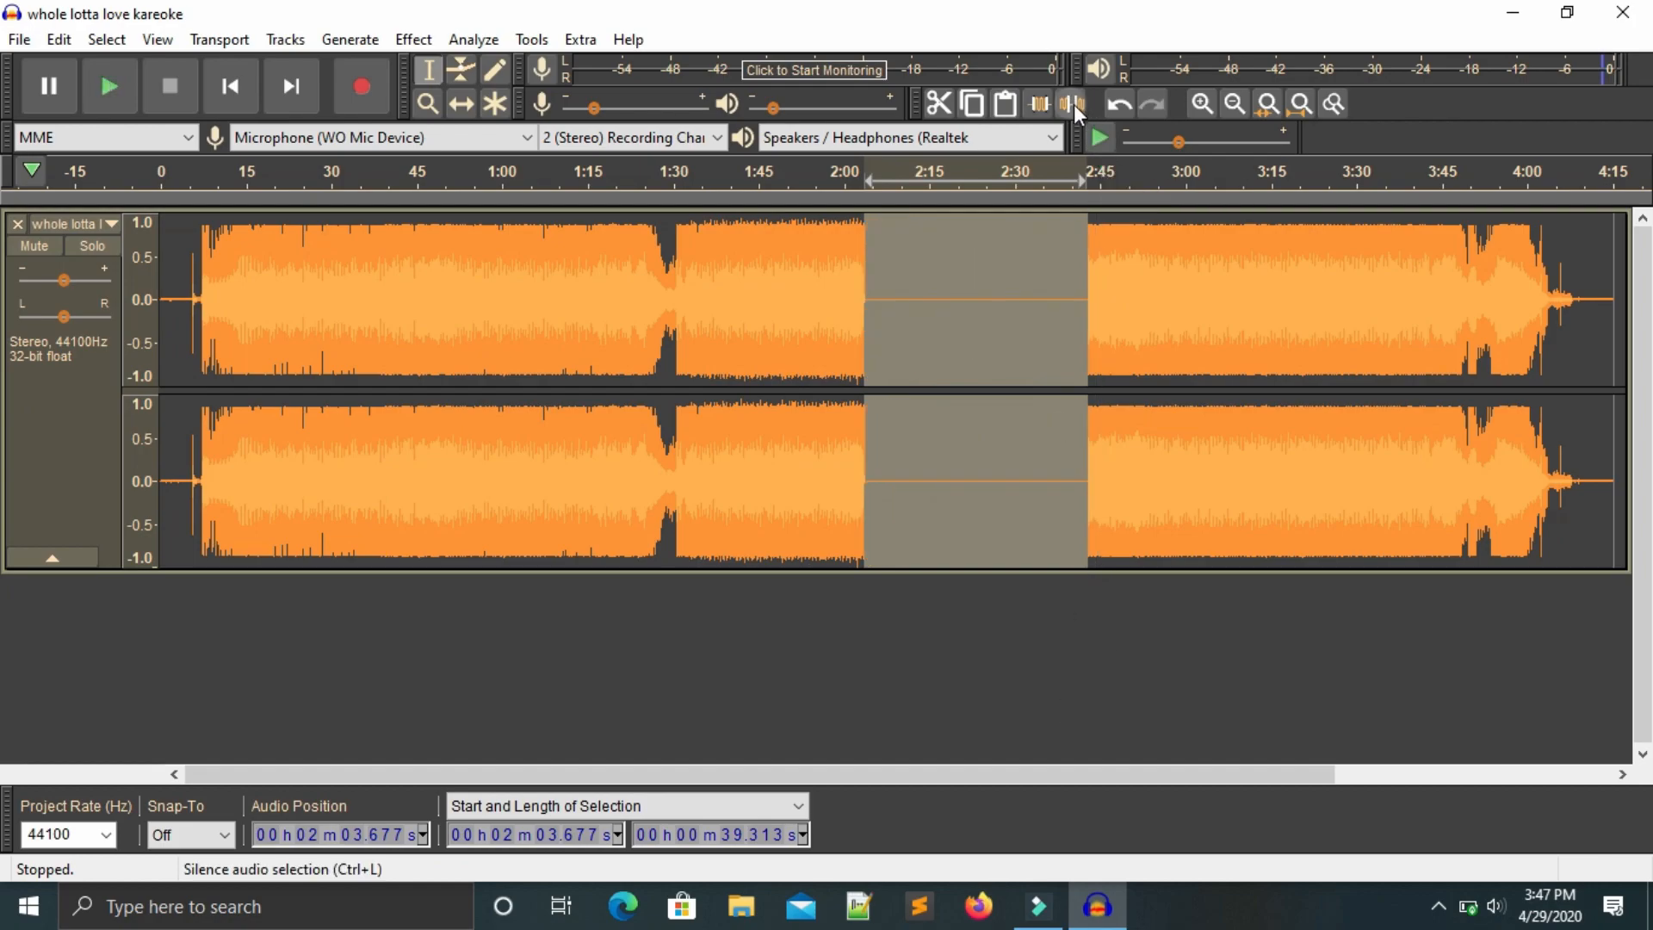
{"action": "key", "text": "space"}
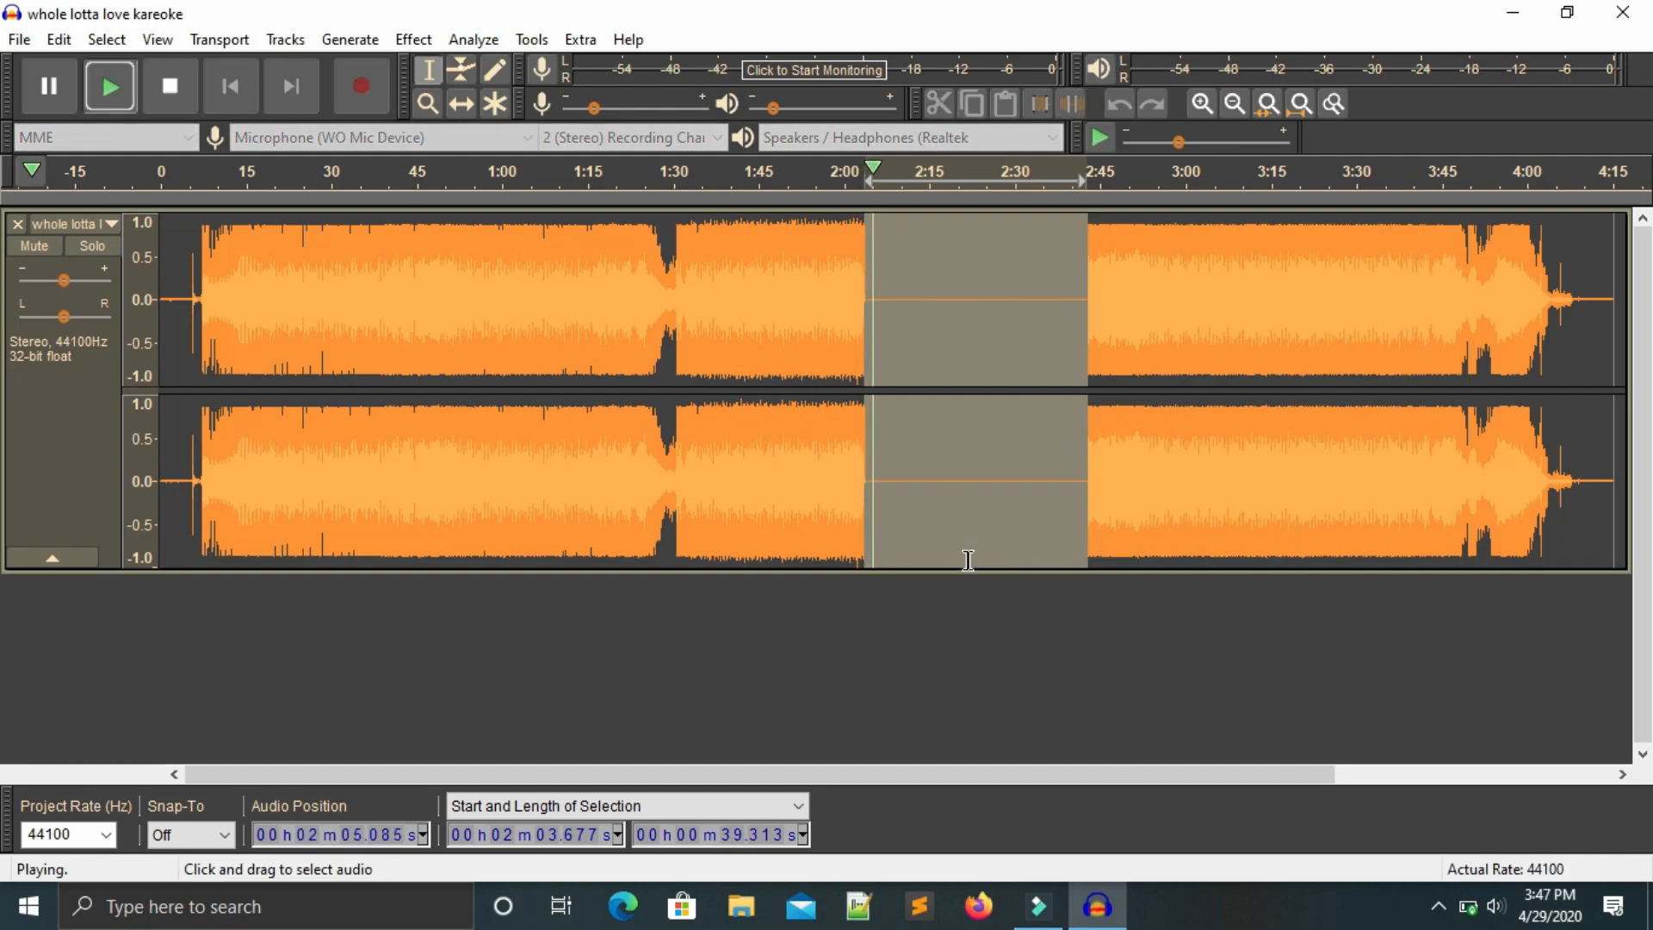
{"action": "key", "text": "space"}
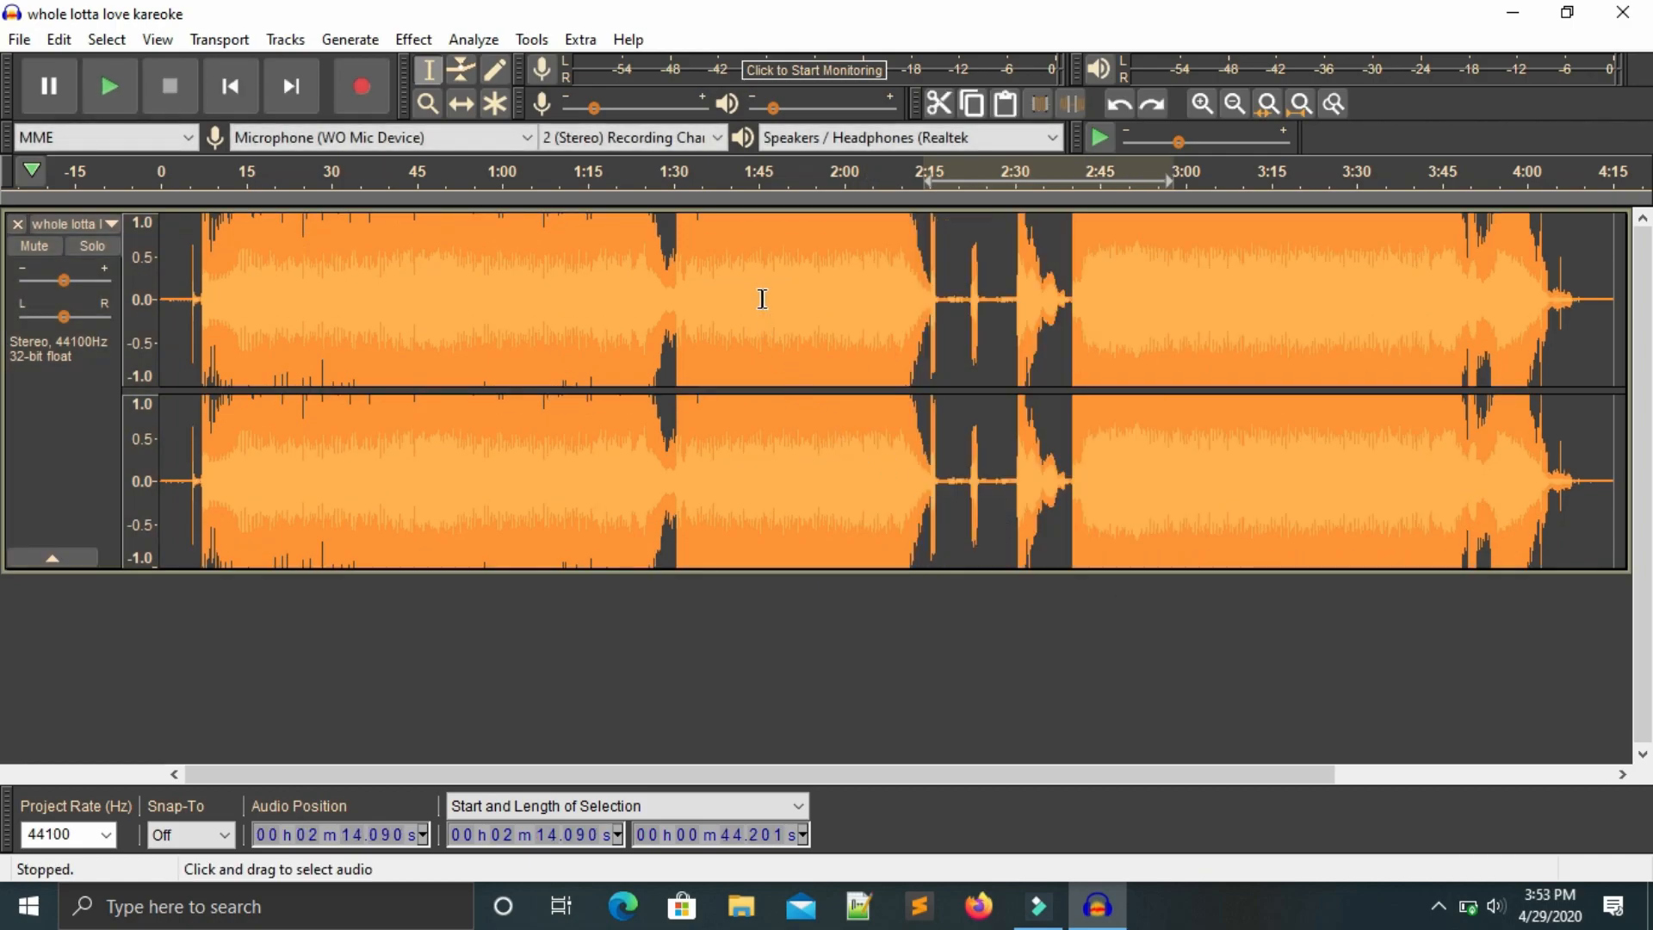
Trim the track to about 40 seconds starting at 1:45.8, then undo the trim.
{"action": "left_click_drag", "start_coordinate": [760, 296], "coordinate": [990, 259]}
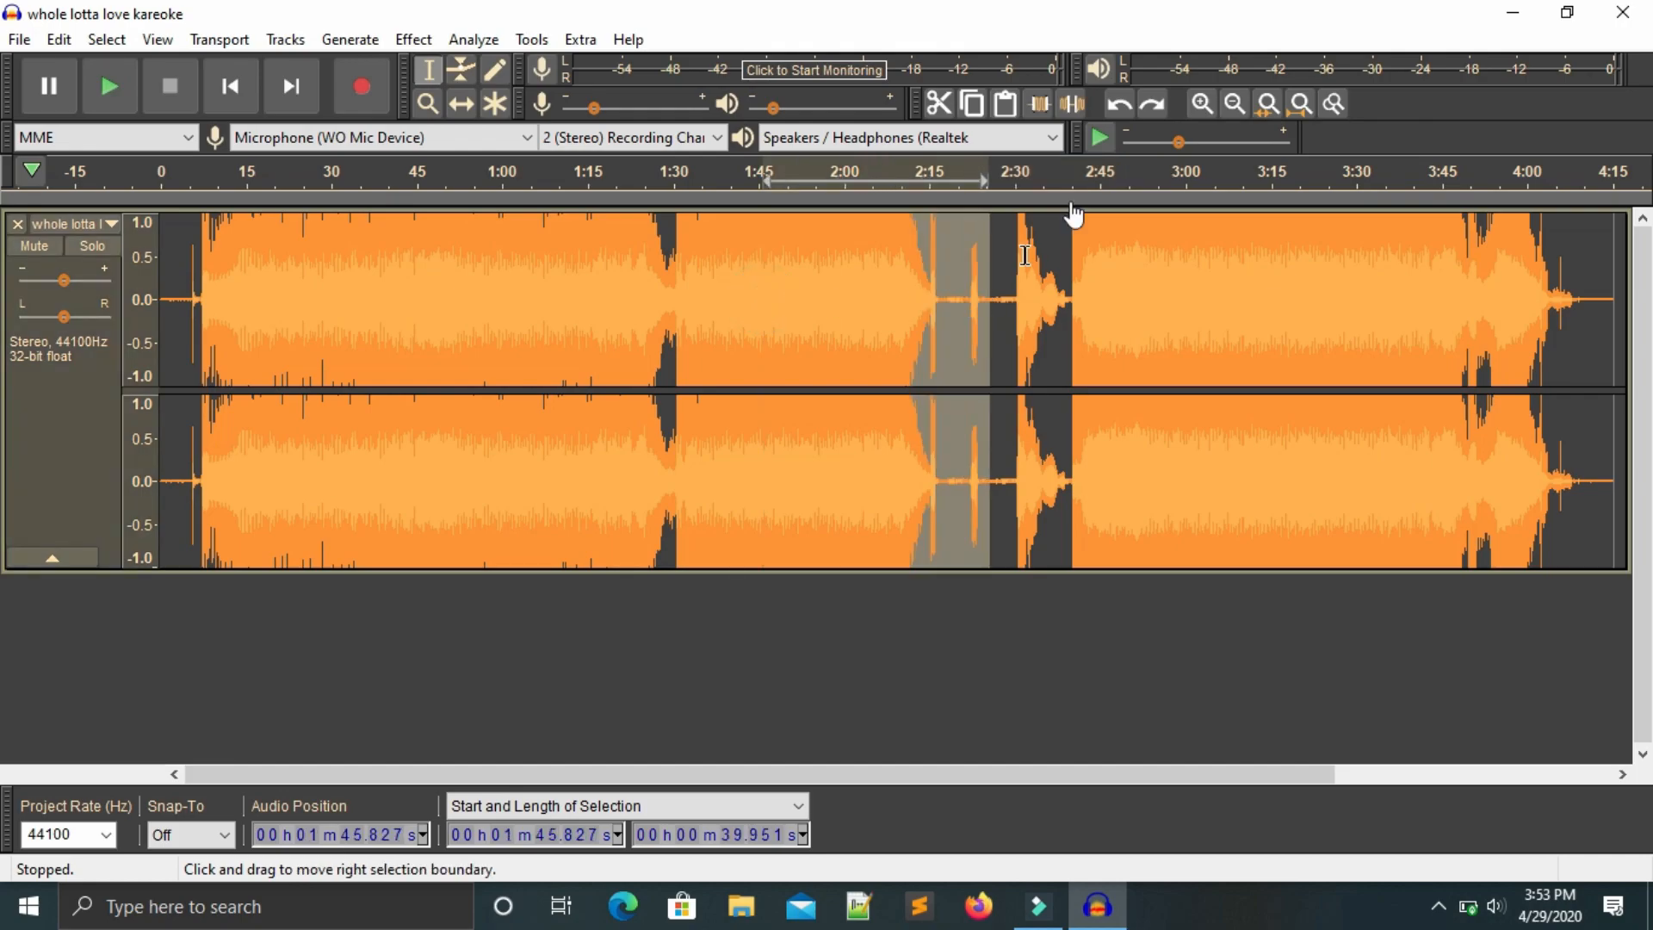
{"action": "left_click", "coordinate": [1038, 103]}
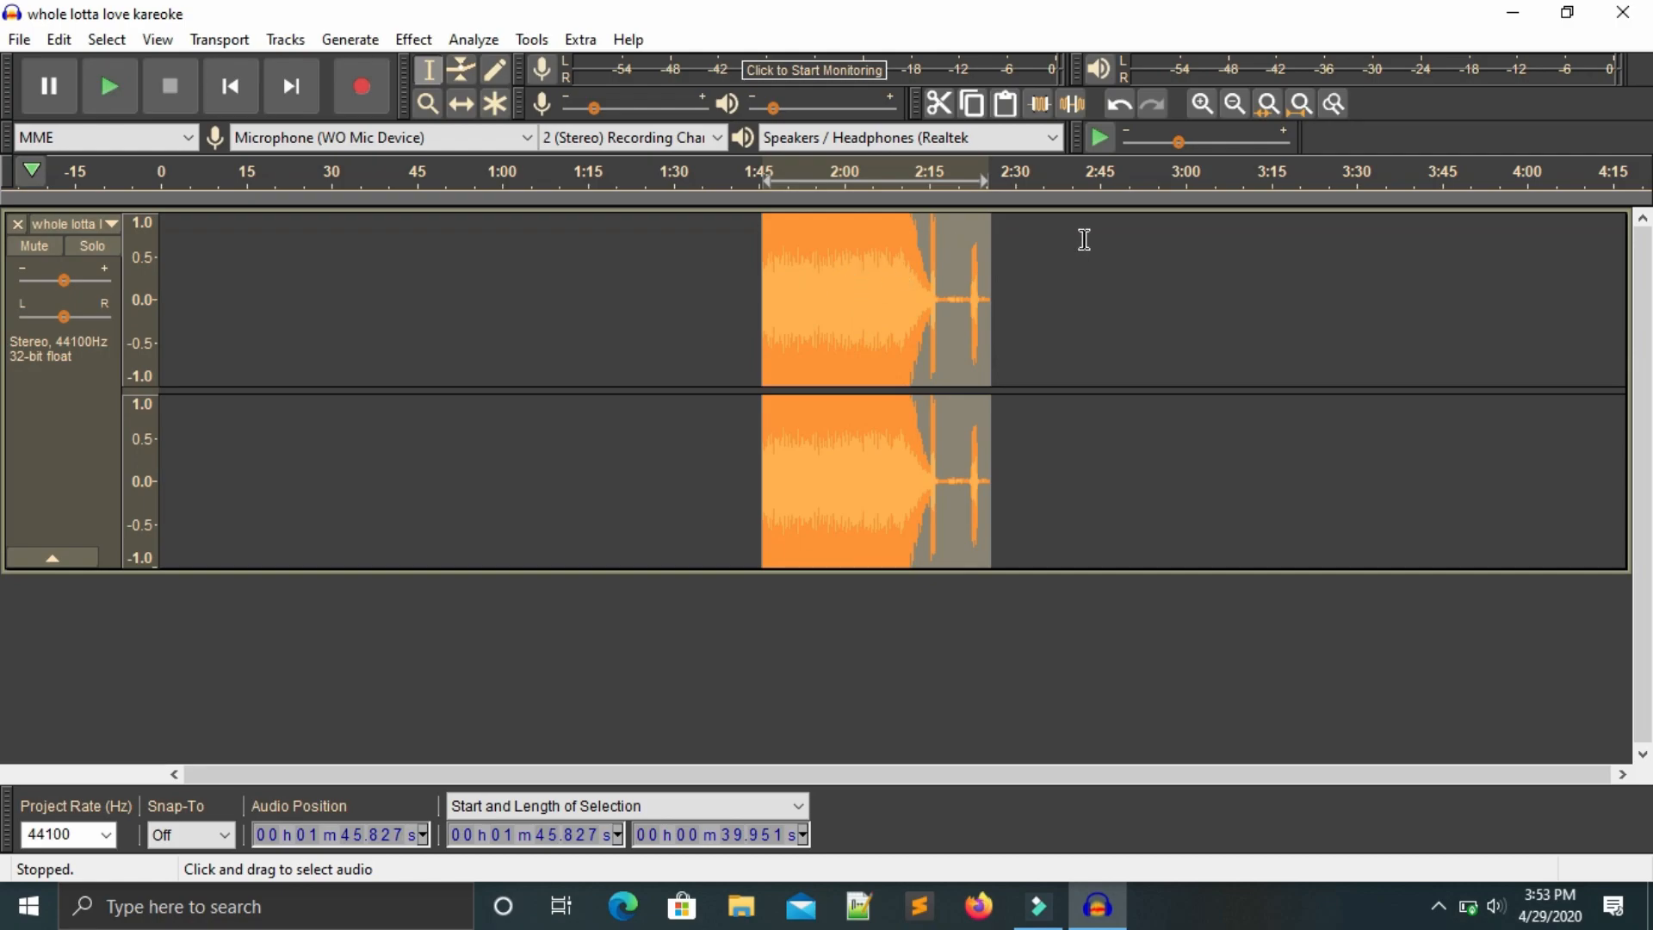
{"action": "left_click", "coordinate": [1116, 107]}
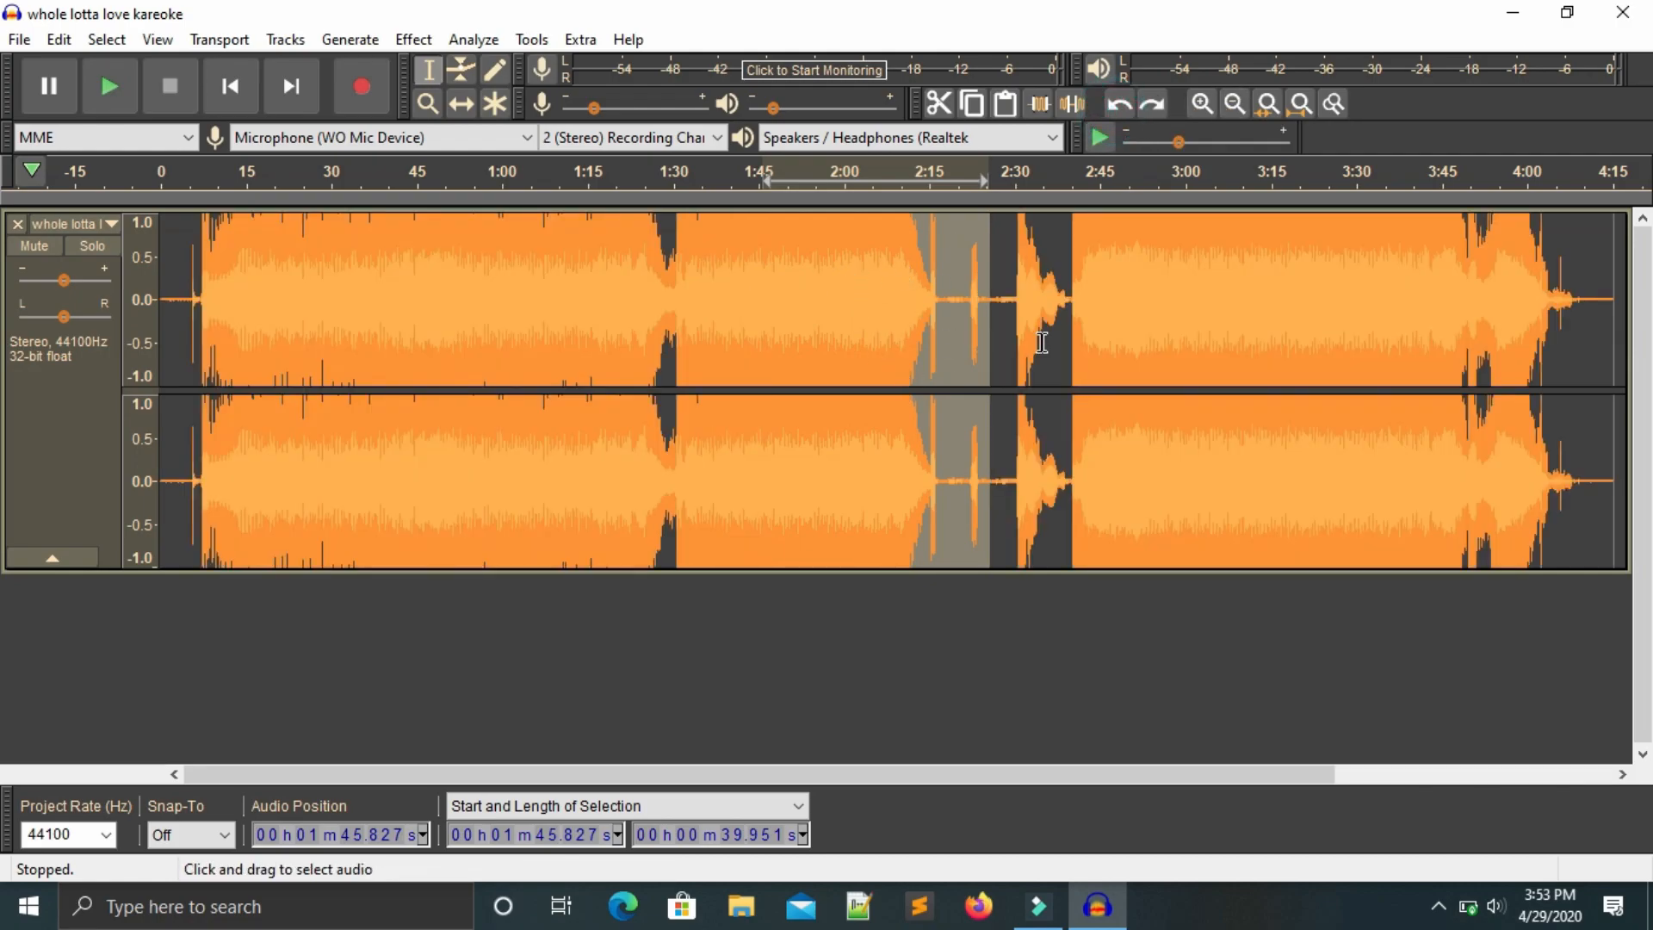
Silence about 39.3 seconds starting at 2:04.7, then undo the silencing.
{"action": "left_click_drag", "start_coordinate": [1094, 290], "coordinate": [872, 302]}
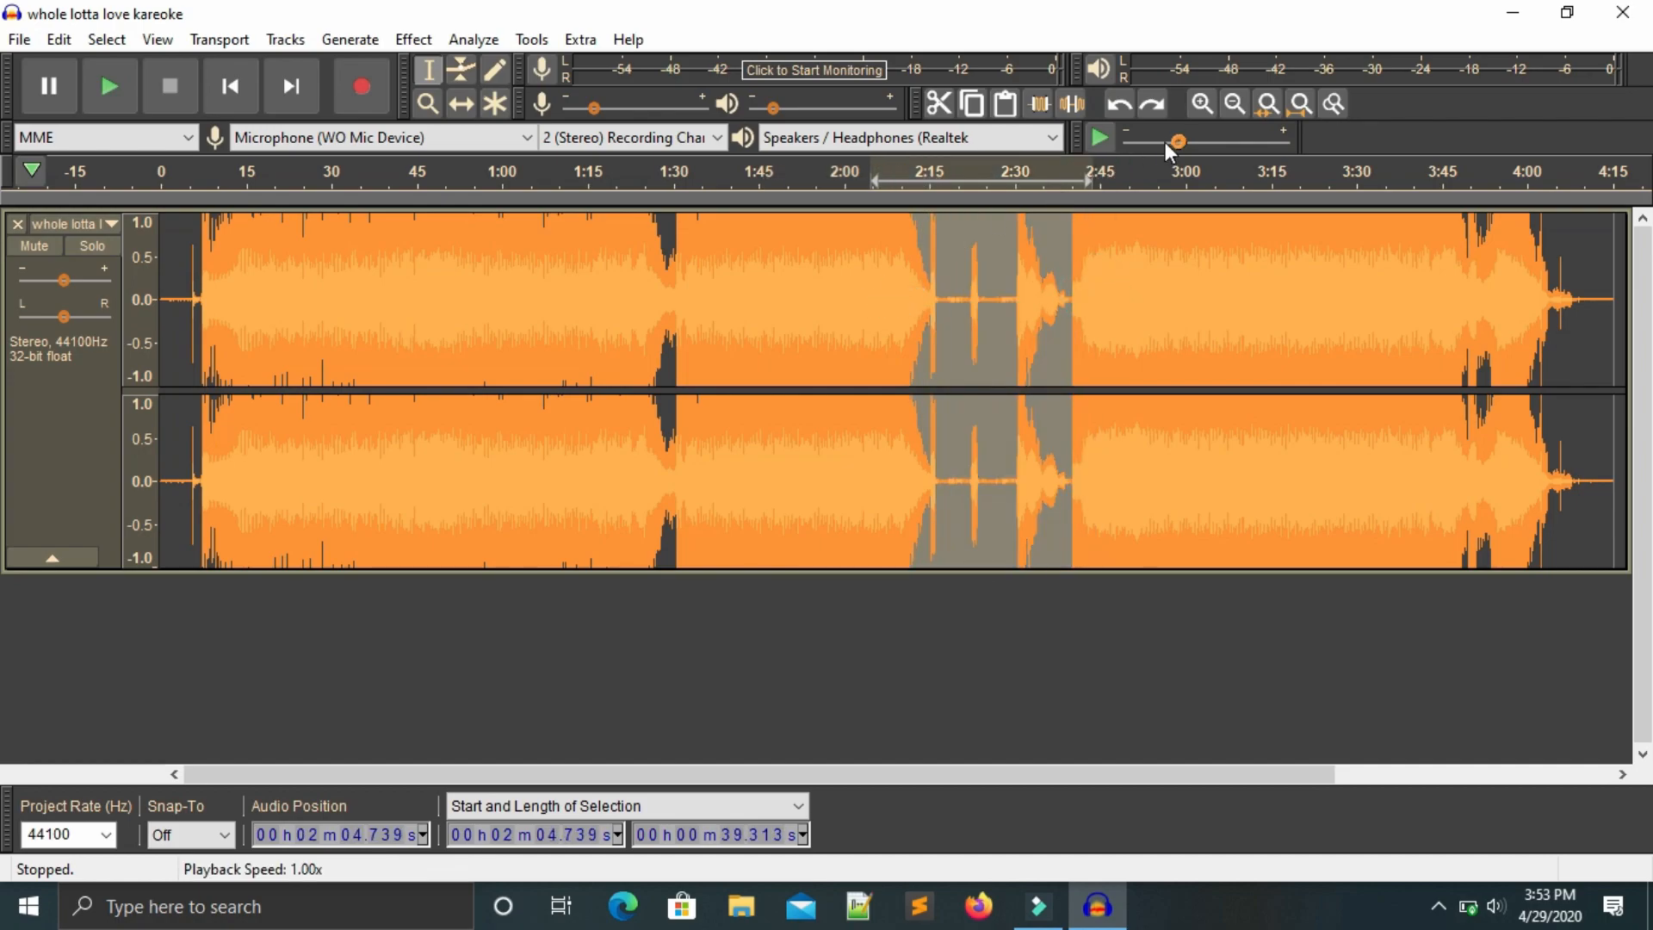
{"action": "left_click", "coordinate": [1070, 105]}
{"action": "key", "text": "ctrl+z"}
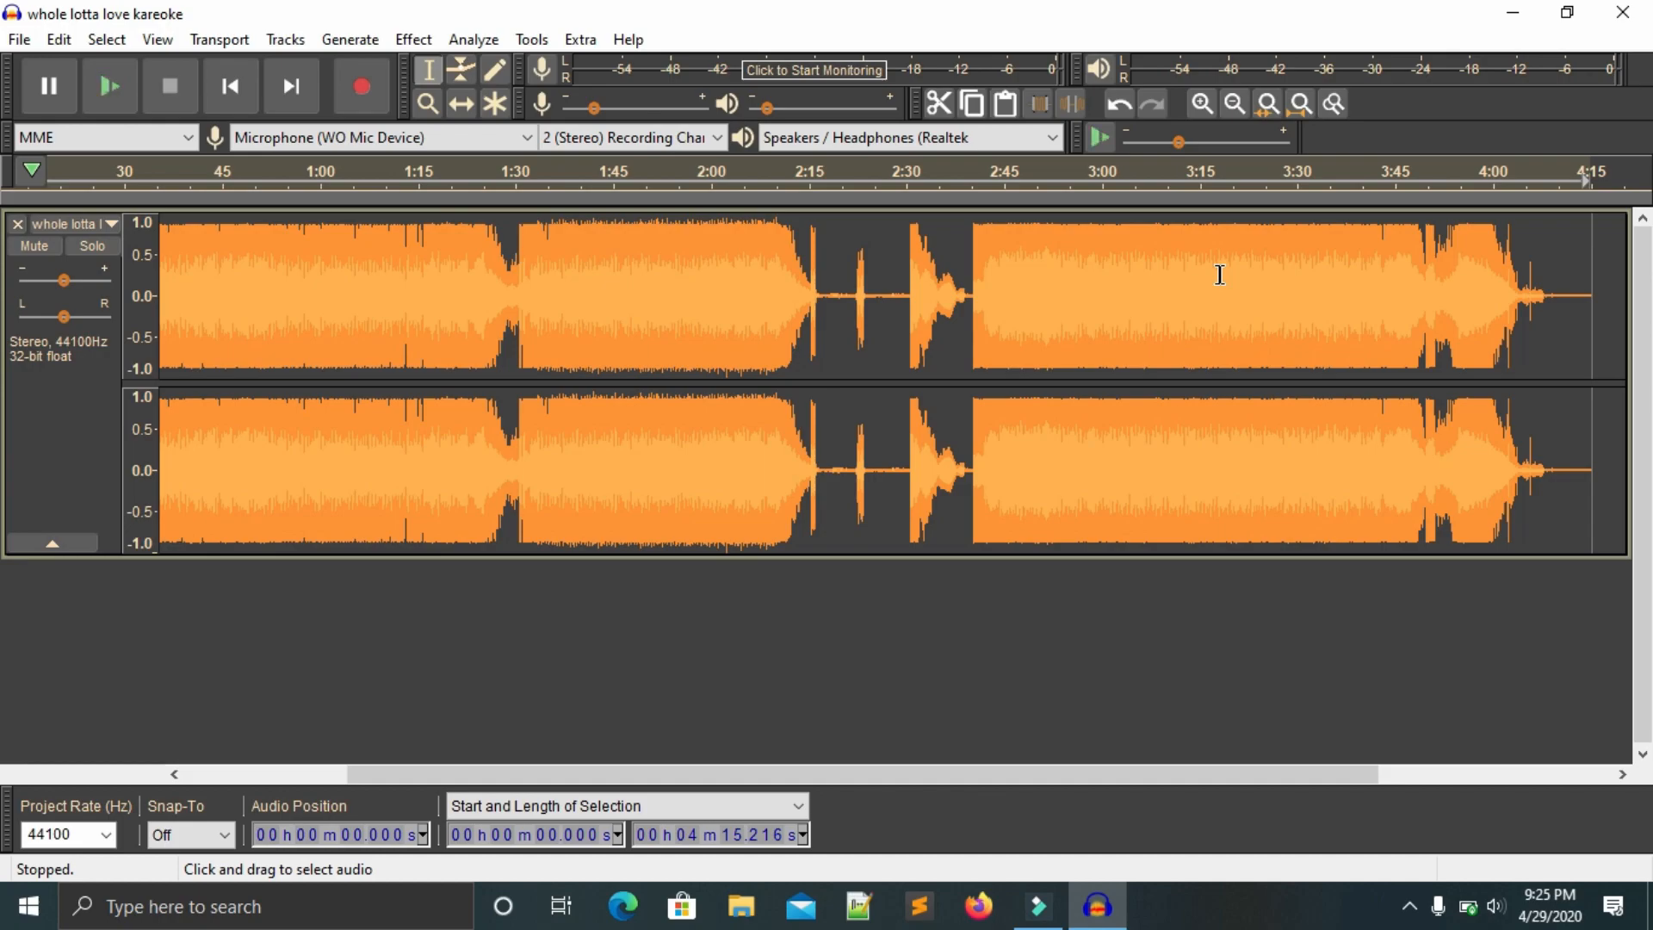
Zoom in on the waveform around 2:07 down to individual samples.
{"action": "key", "text": "ctrl+1"}
{"action": "key", "text": "ctrl+1"}
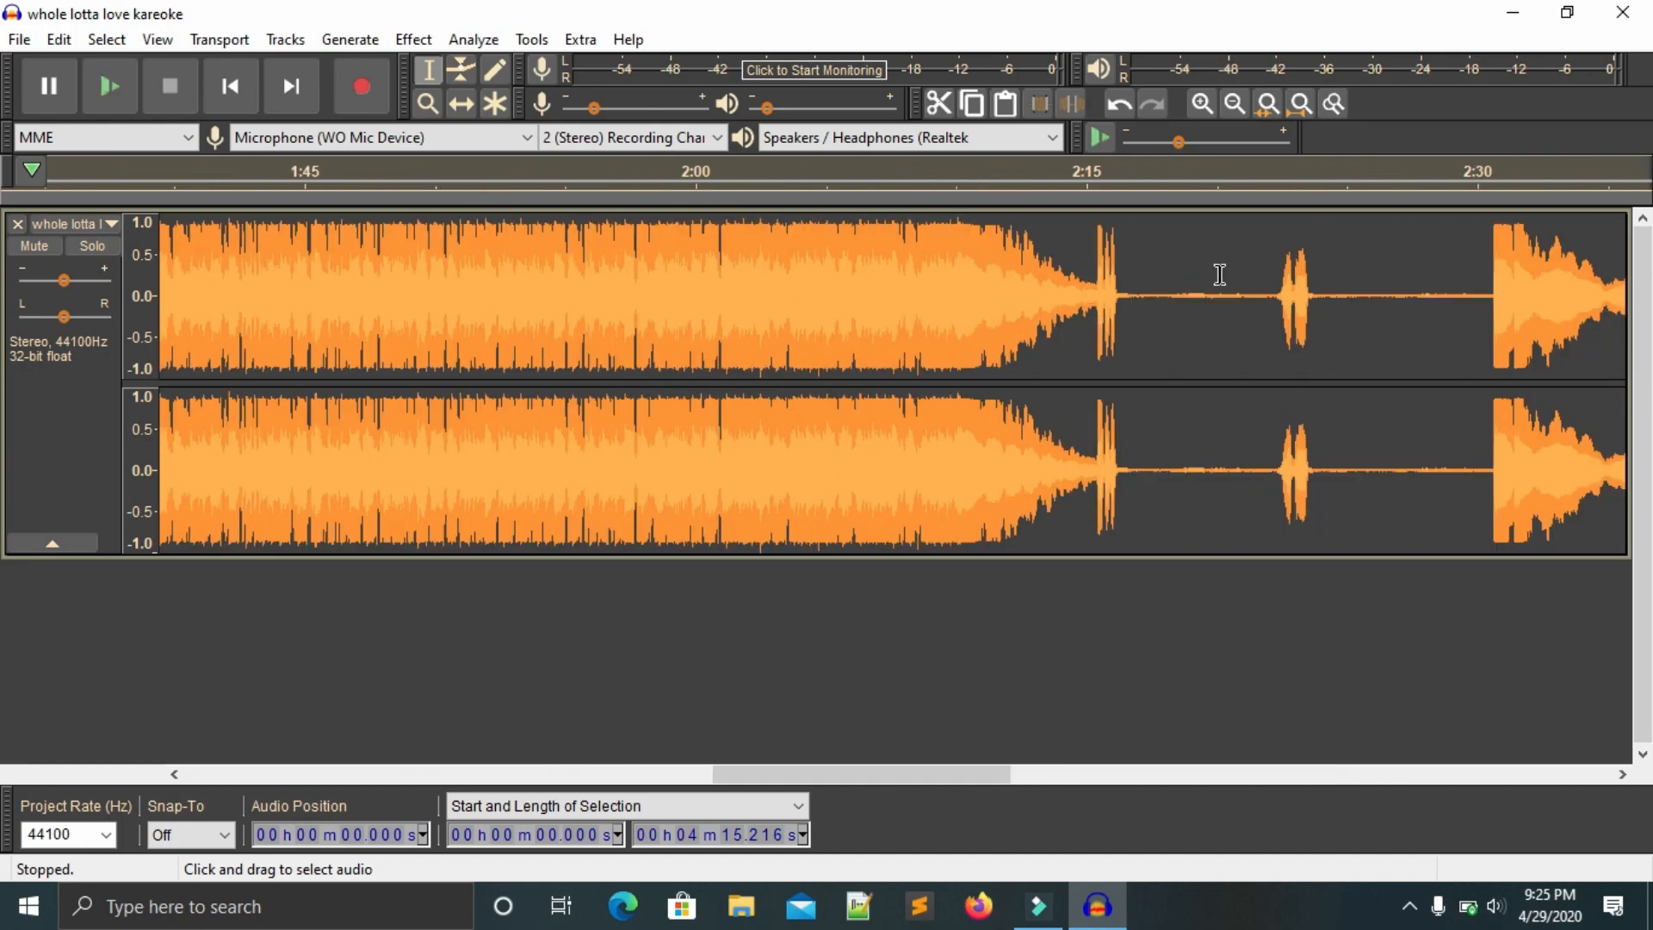
{"action": "key", "text": "ctrl+1"}
{"action": "key", "text": "ctrl+1"}
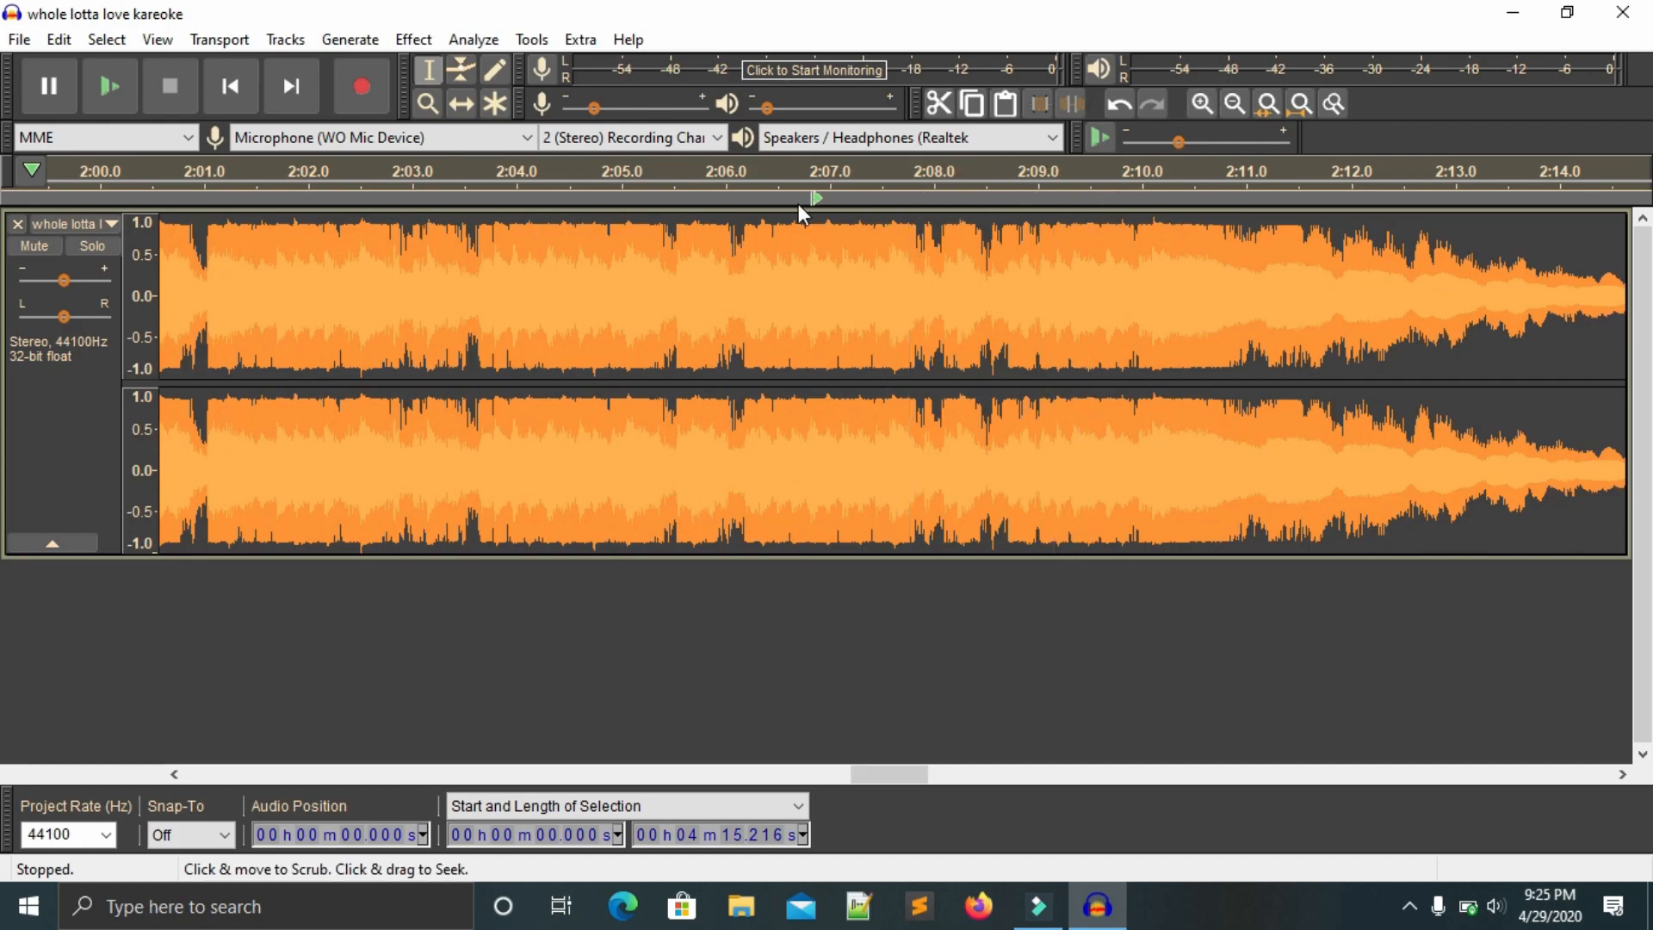
{"action": "key", "text": "ctrl+1"}
{"action": "key", "text": "ctrl+1"}
{"action": "key", "text": "ctrl+1"}
{"action": "key", "text": "ctrl+1"}
{"action": "key", "text": "ctrl+1"}
{"action": "key", "text": "ctrl+1"}
{"action": "key", "text": "ctrl+1"}
{"action": "key", "text": "ctrl+1"}
{"action": "key", "text": "ctrl+1"}
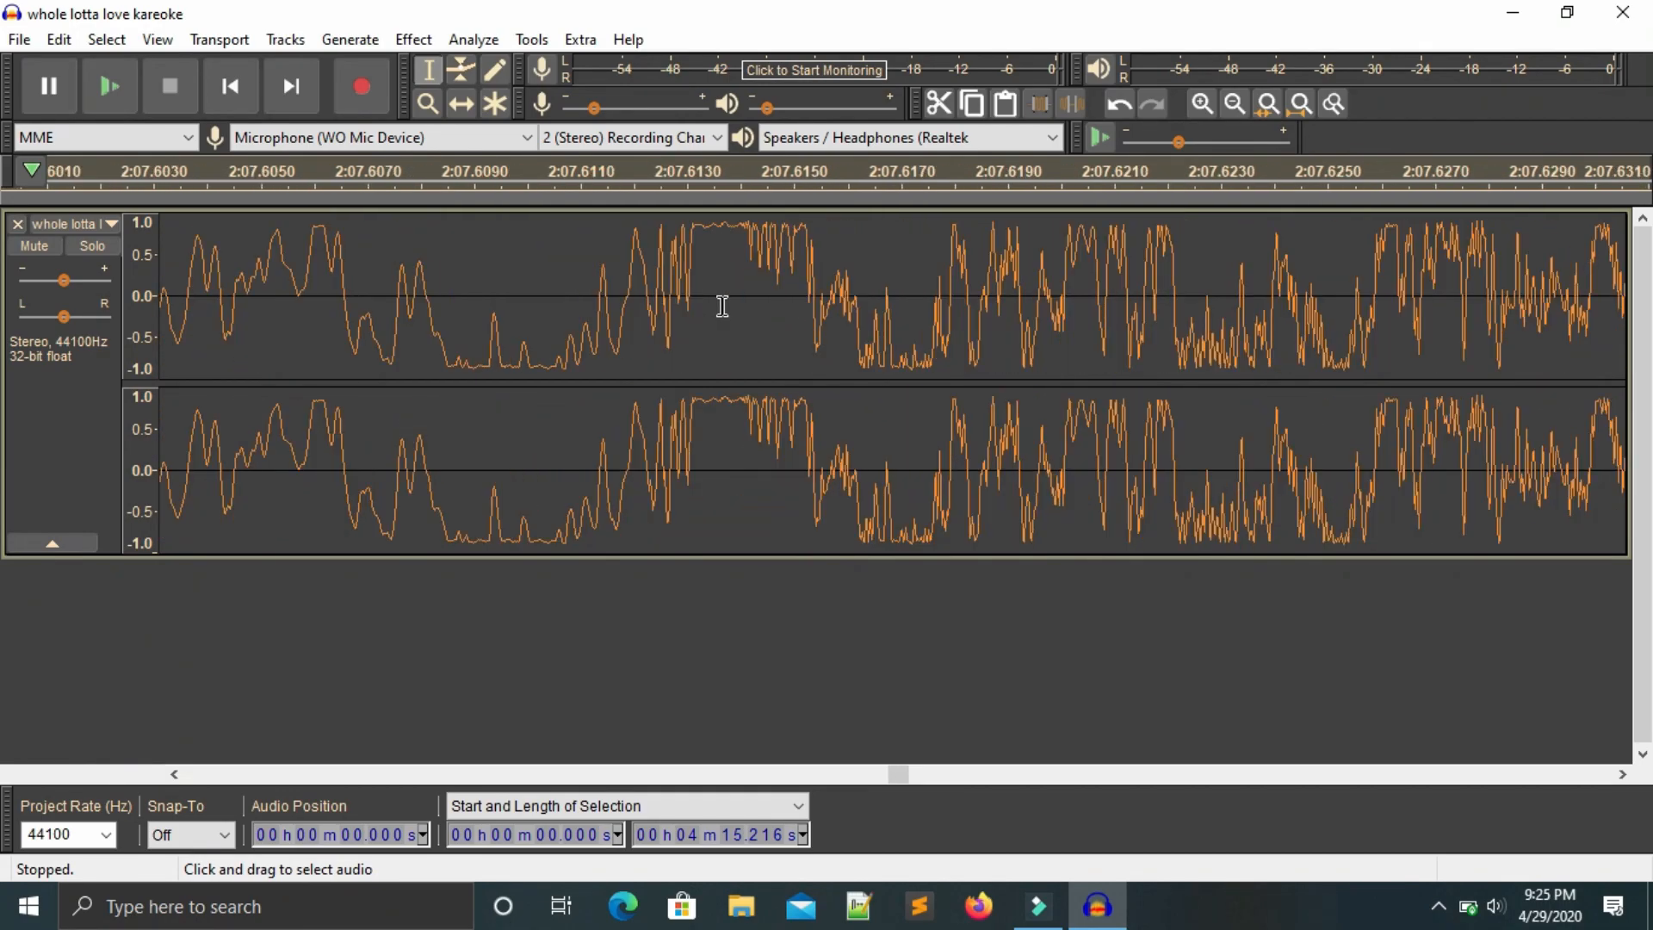
{"action": "key", "text": "ctrl+1"}
{"action": "key", "text": "ctrl+1"}
{"action": "key", "text": "ctrl+1"}
{"action": "key", "text": "ctrl+1"}
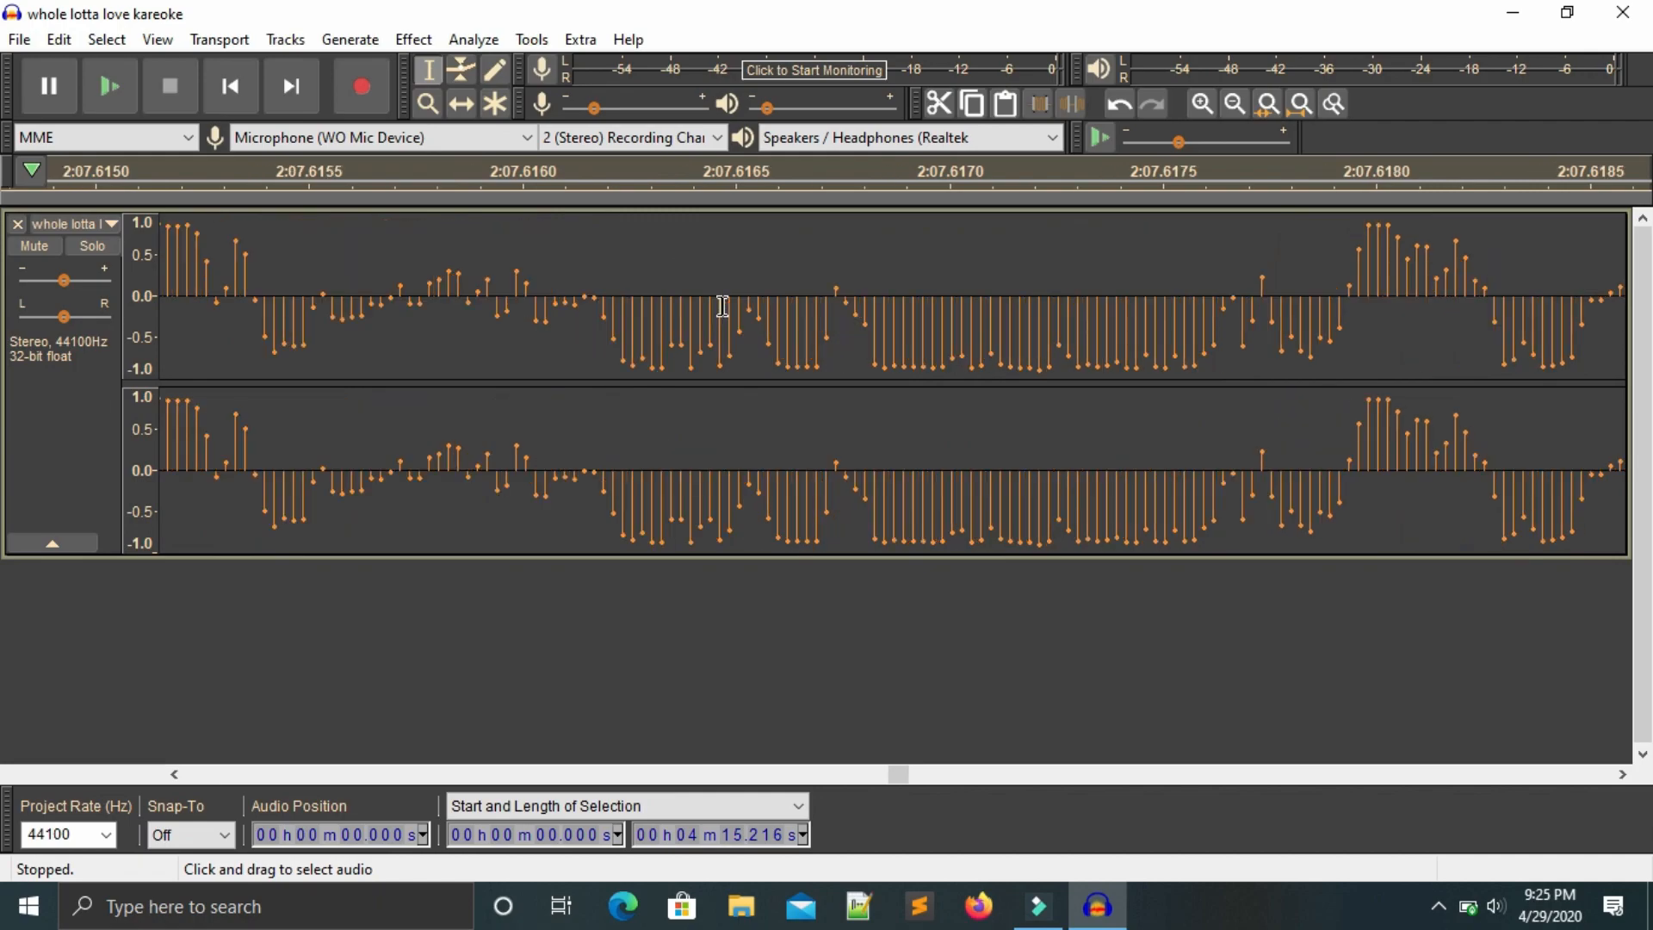
{"action": "key", "text": "ctrl+1"}
{"action": "key", "text": "ctrl+1"}
{"action": "key", "text": "ctrl+1"}
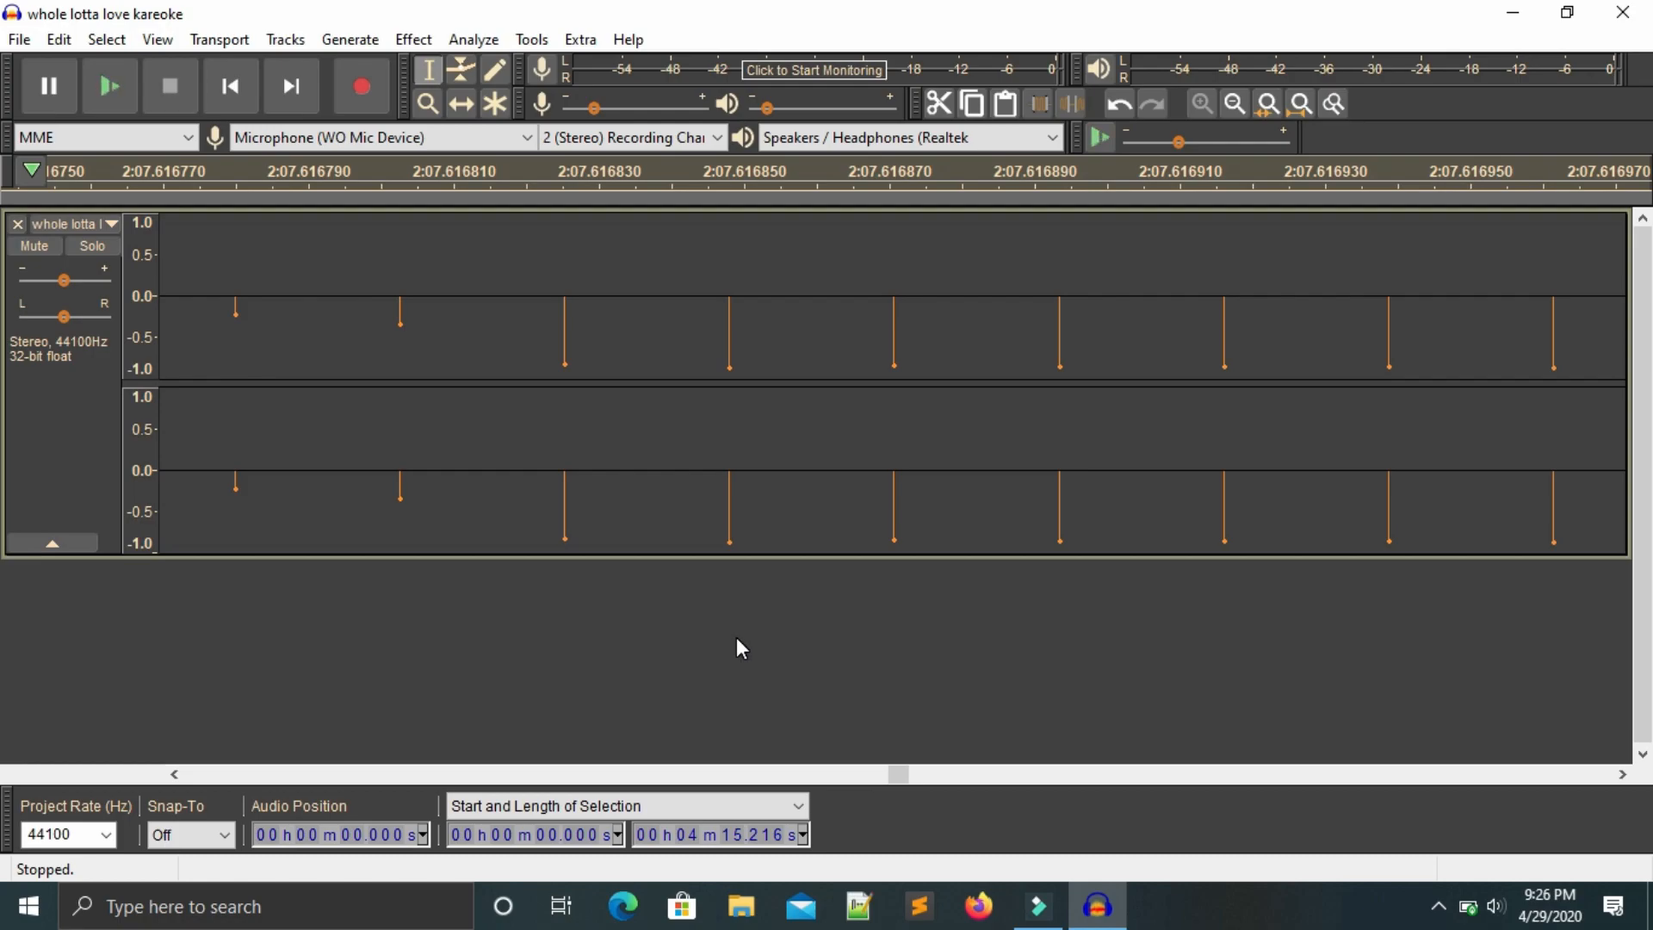
Zoom back out until the whole track is in view.
{"action": "key", "text": "ctrl+3"}
{"action": "key", "text": "ctrl+3"}
{"action": "key", "text": "ctrl+3"}
{"action": "key", "text": "ctrl+3"}
{"action": "key", "text": "ctrl+3"}
{"action": "key", "text": "ctrl+3"}
{"action": "key", "text": "ctrl+3"}
{"action": "key", "text": "ctrl+3"}
{"action": "key", "text": "ctrl+3"}
{"action": "key", "text": "ctrl+3"}
{"action": "key", "text": "ctrl+3"}
{"action": "key", "text": "ctrl+3"}
{"action": "key", "text": "ctrl+3"}
{"action": "key", "text": "ctrl+3"}
{"action": "key", "text": "ctrl+3"}
{"action": "key", "text": "ctrl+3"}
{"action": "key", "text": "ctrl+3"}
{"action": "key", "text": "ctrl+3"}
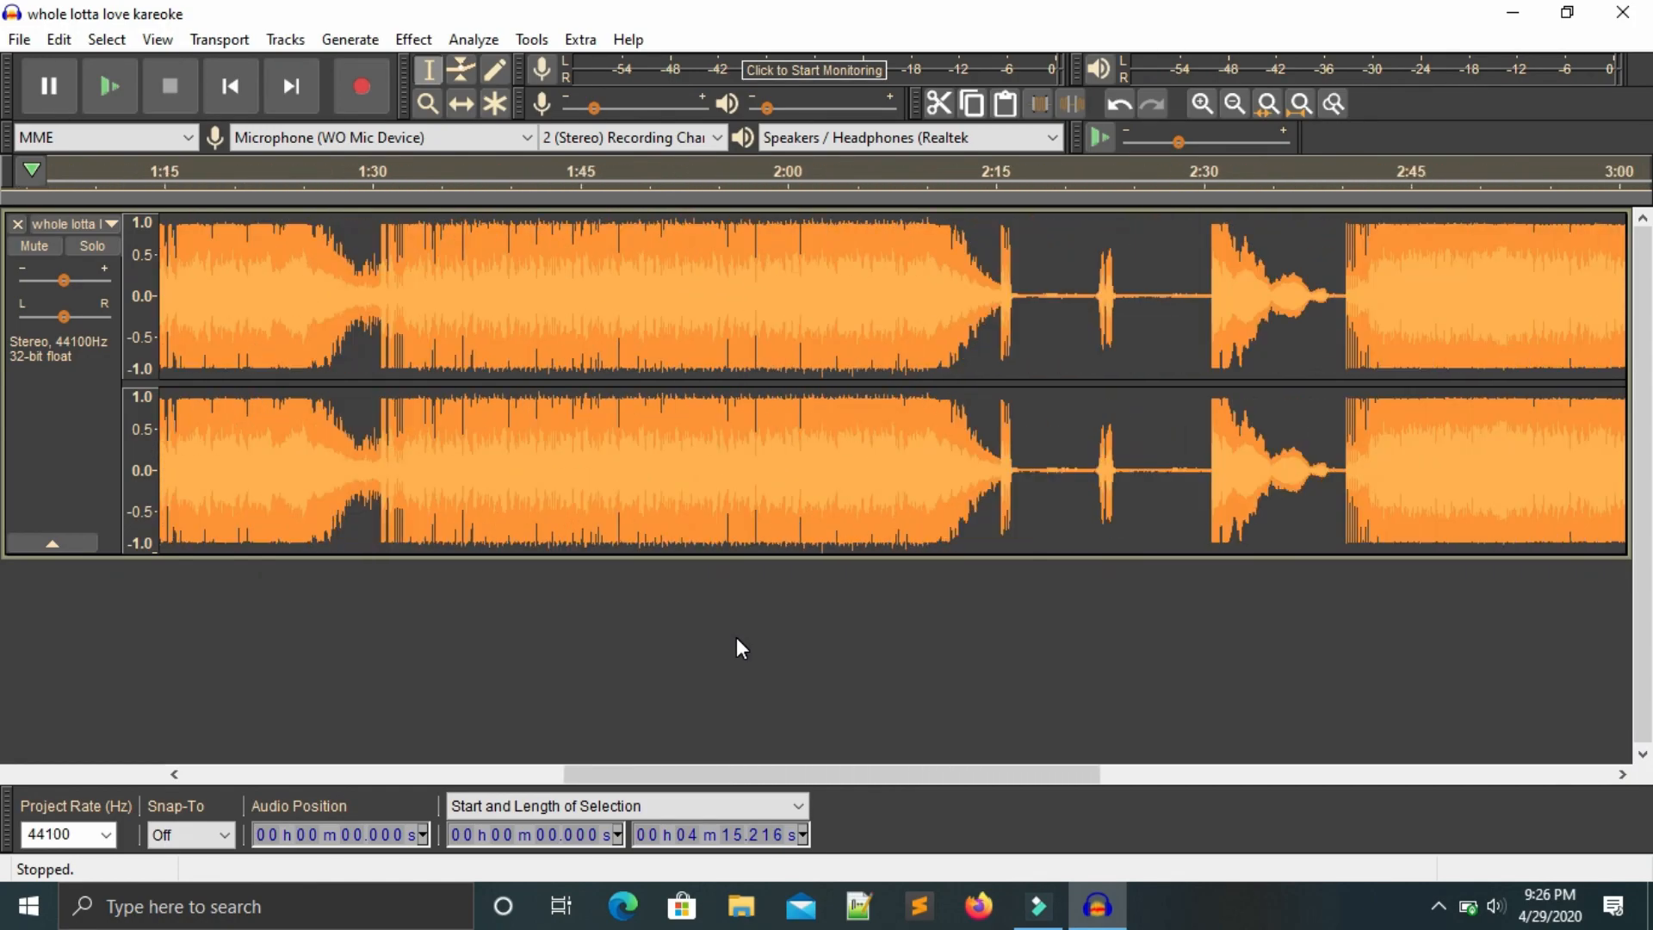
{"action": "key", "text": "ctrl+3"}
{"action": "key", "text": "ctrl+3"}
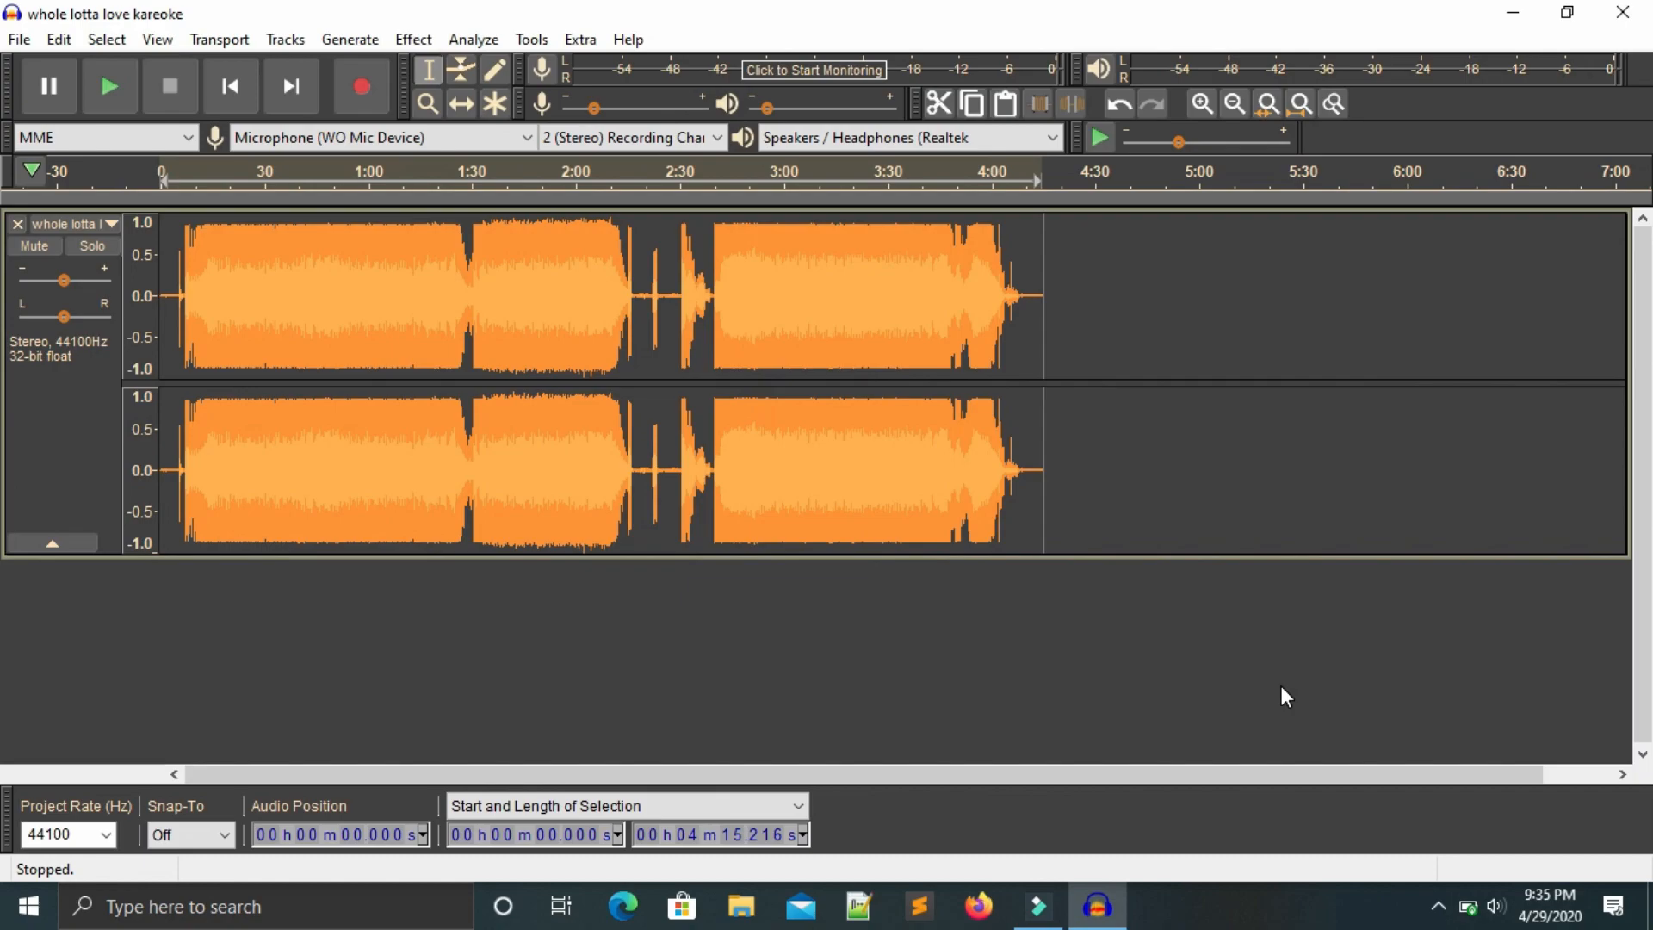